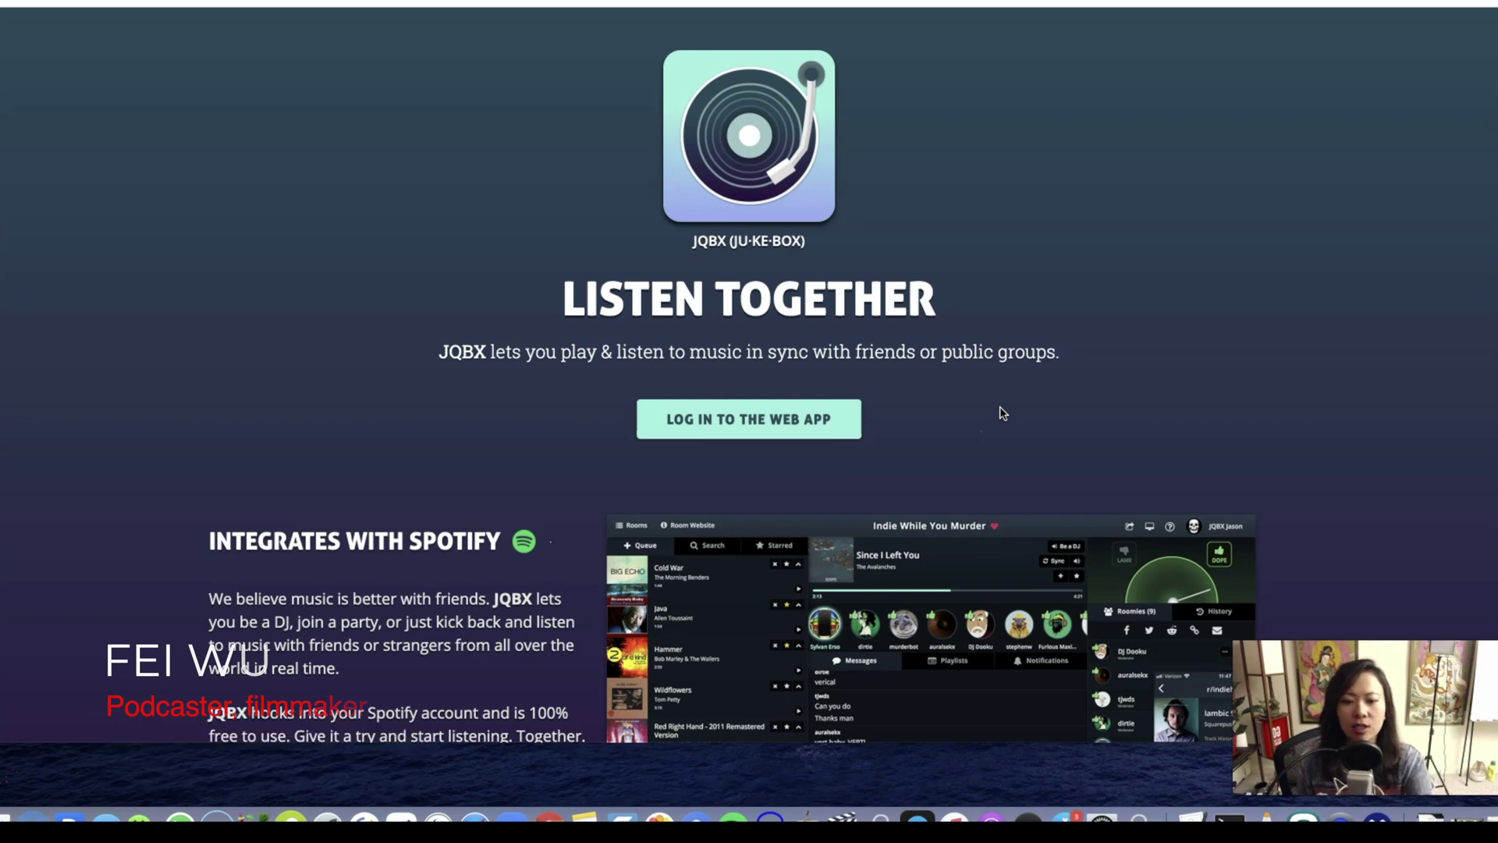
Scroll down and back up the JQBX landing page to reach the web app sign-in
scroll(685, 535, down, 15)
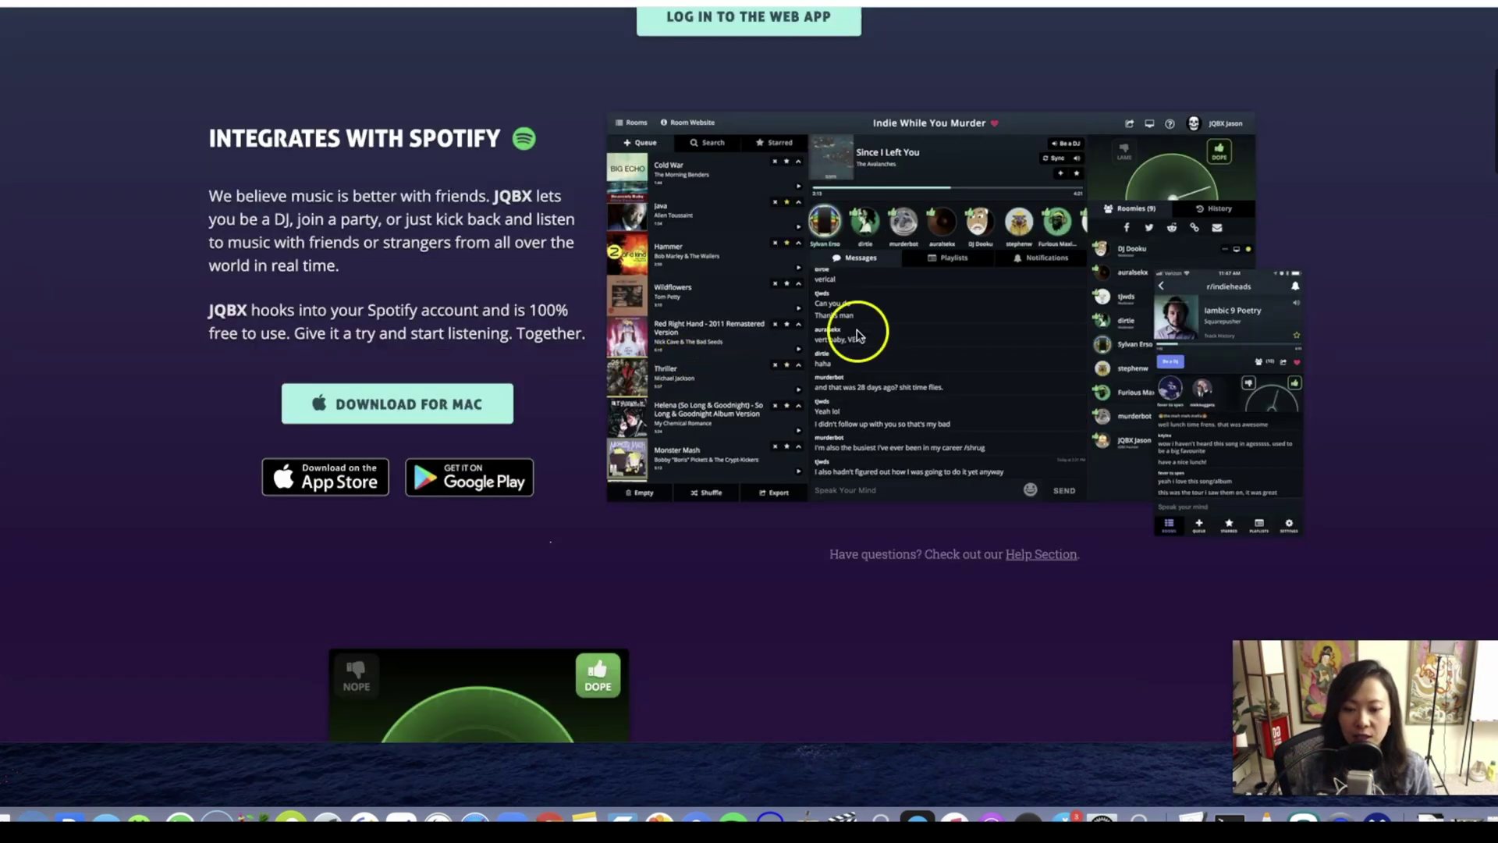
scroll(963, 372, up, 7)
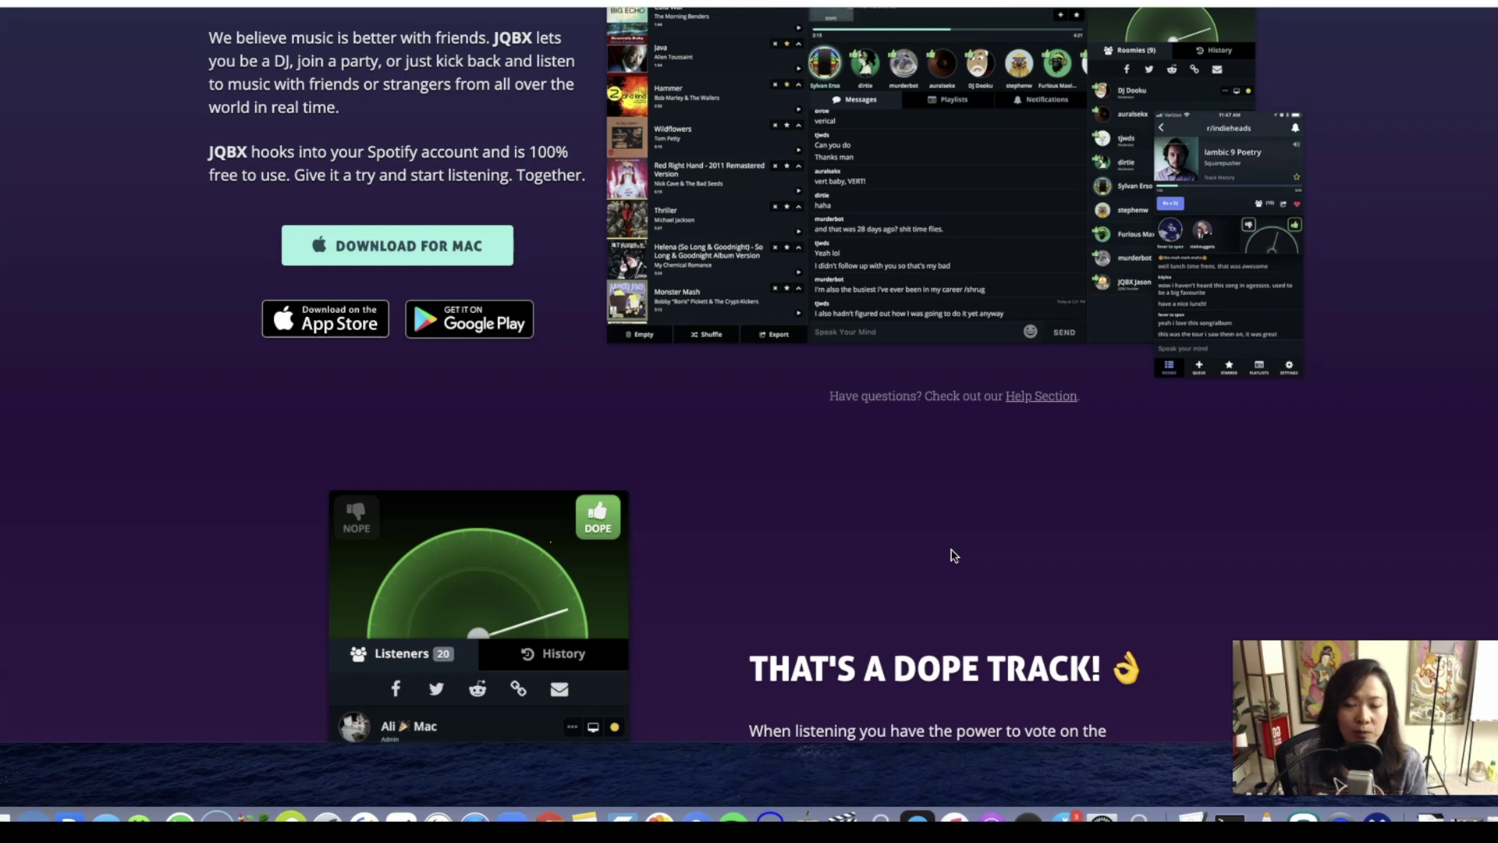
scroll(700, 378, up, 7)
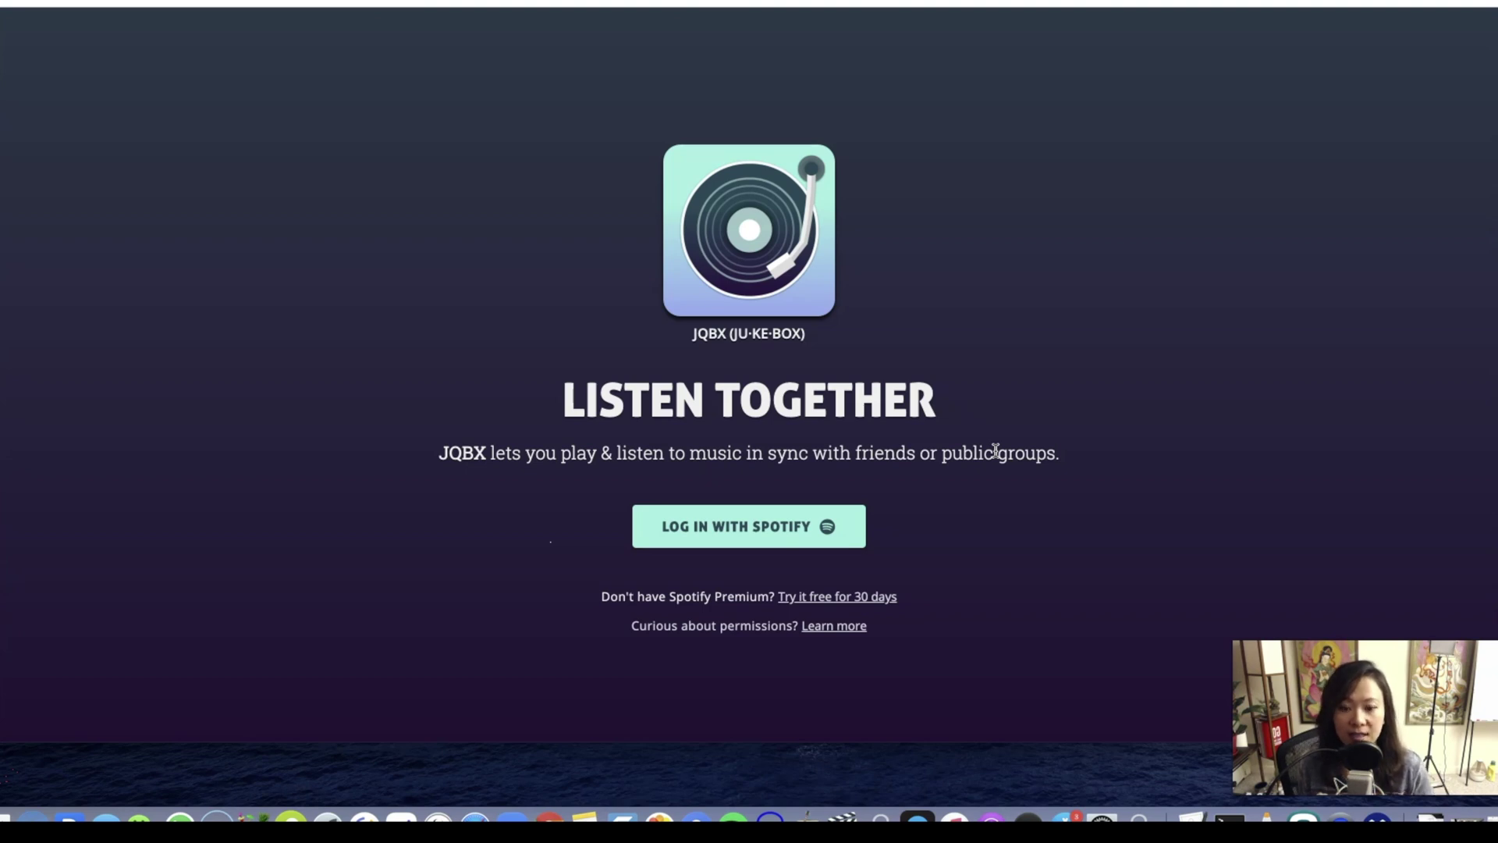
Log in to JQBX with Spotify and browse the Top Rooms cards of playing rooms
click(893, 538)
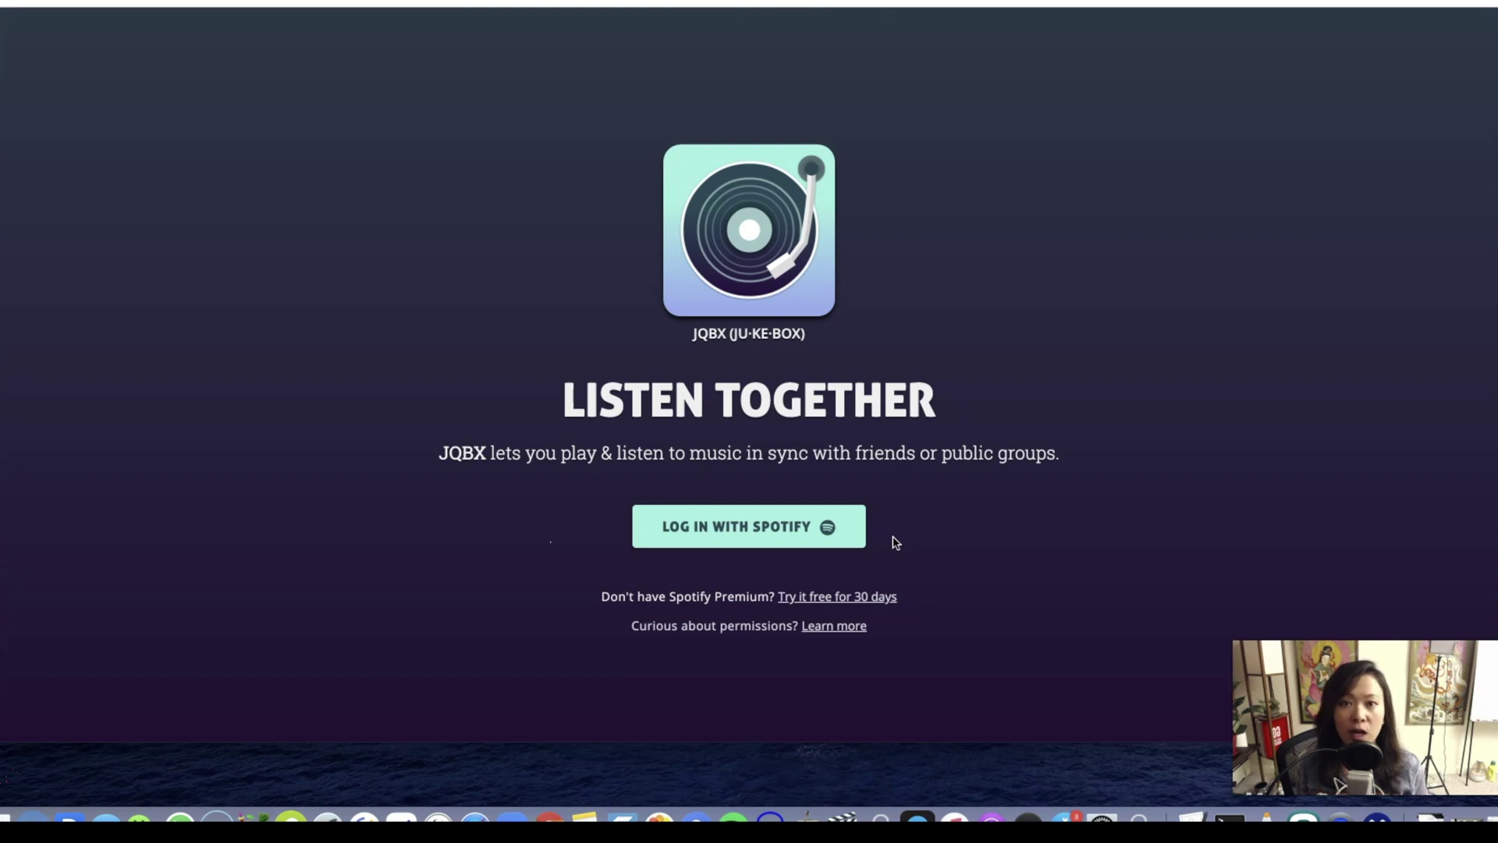
click(829, 526)
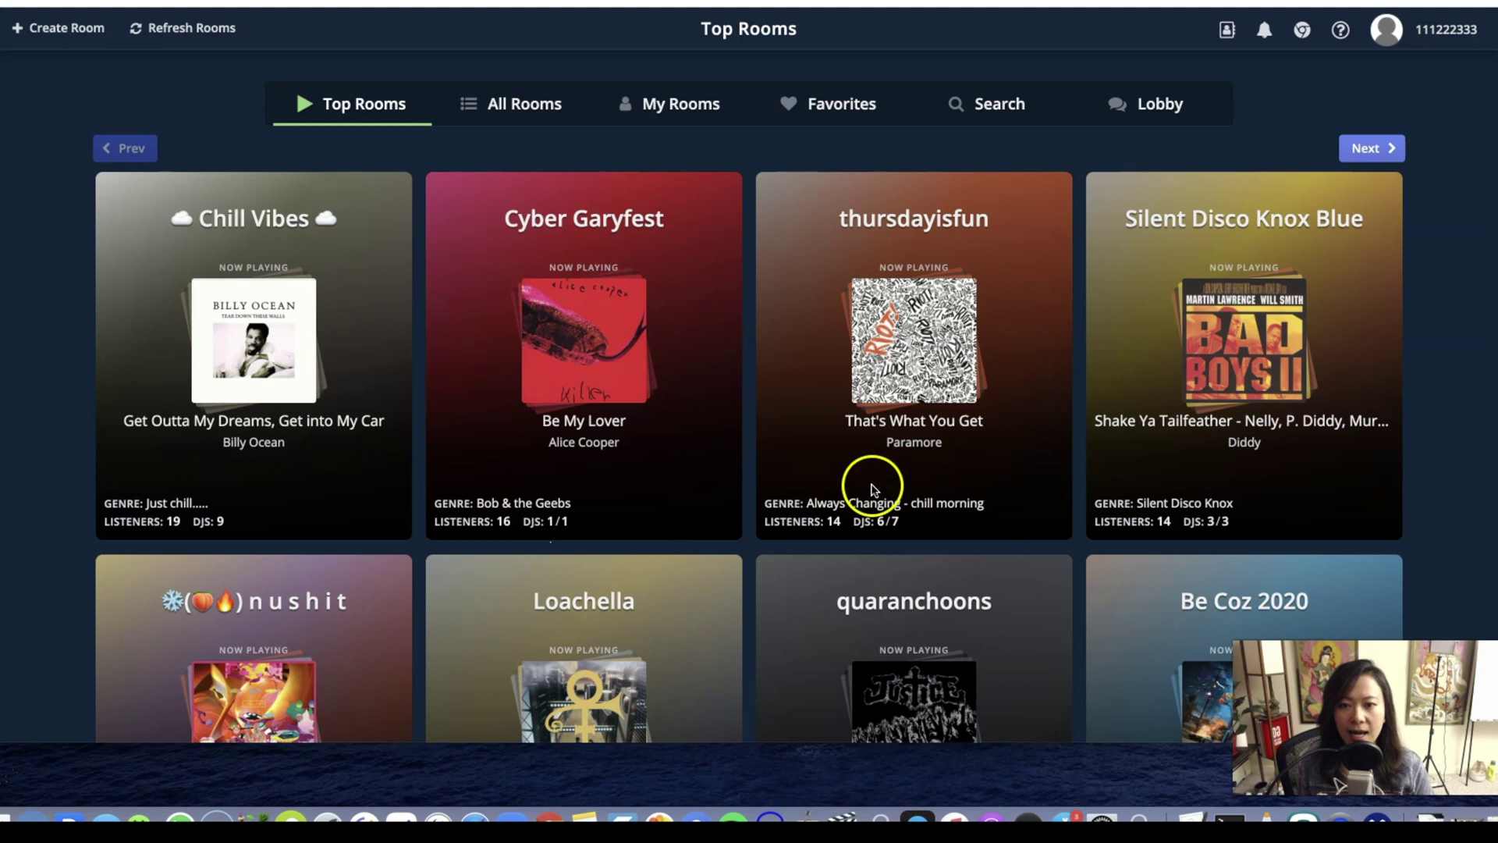
scroll(1124, 425, down, 3)
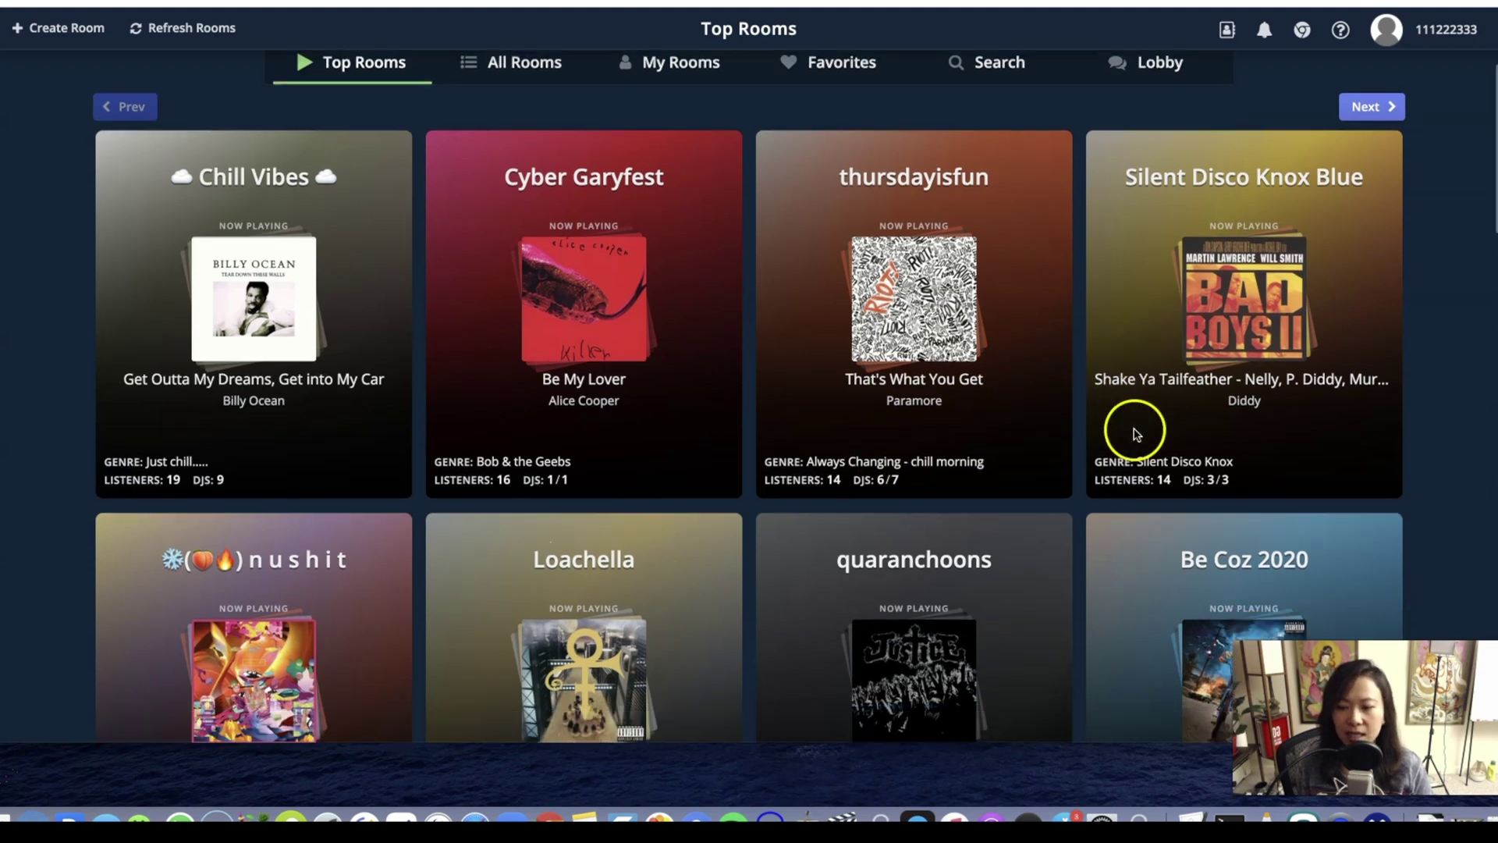
click(1140, 432)
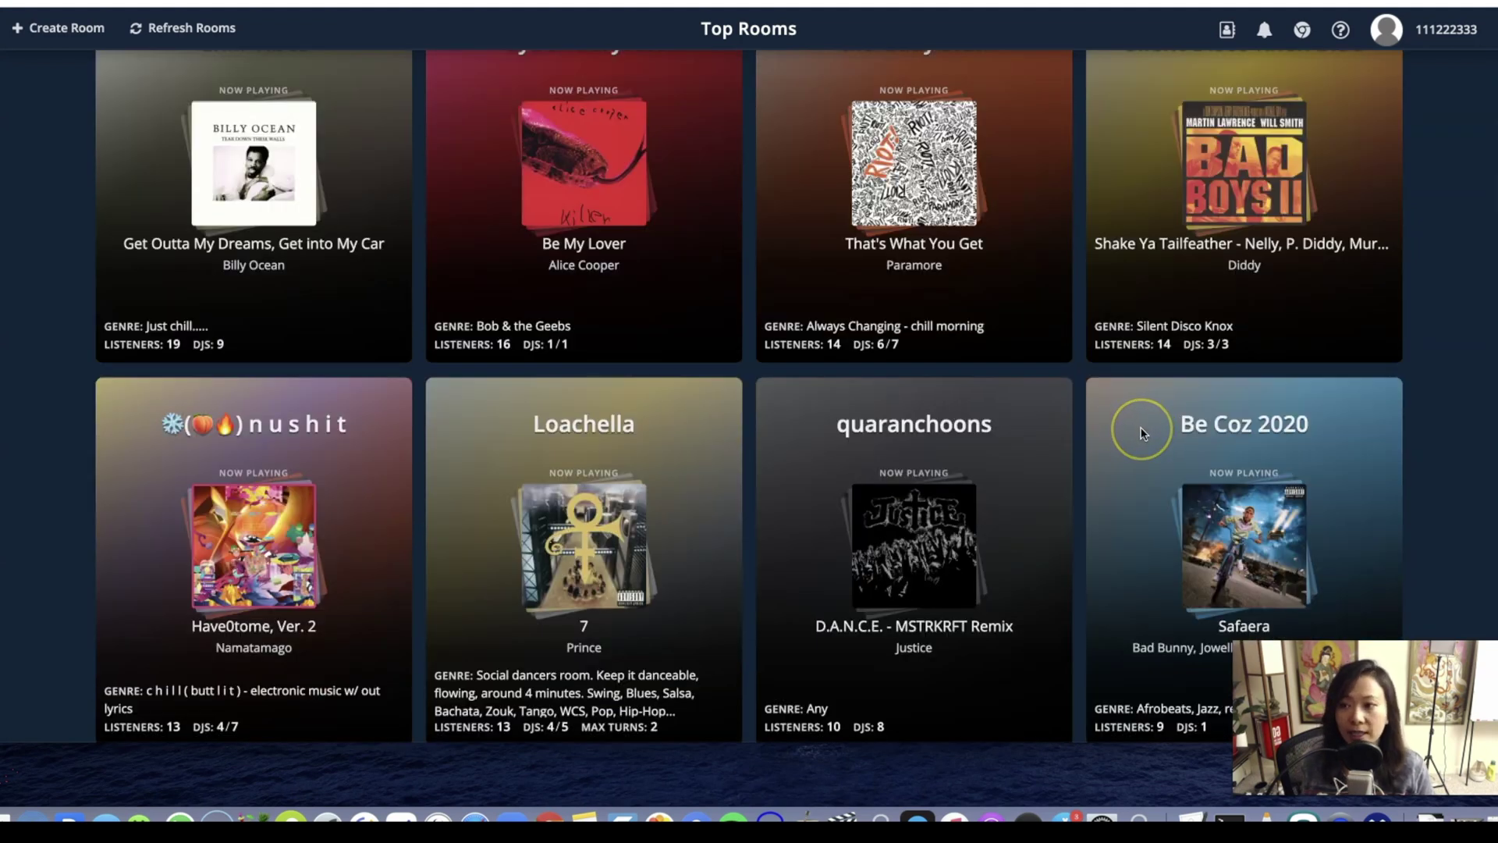
scroll(1139, 442, up, 3)
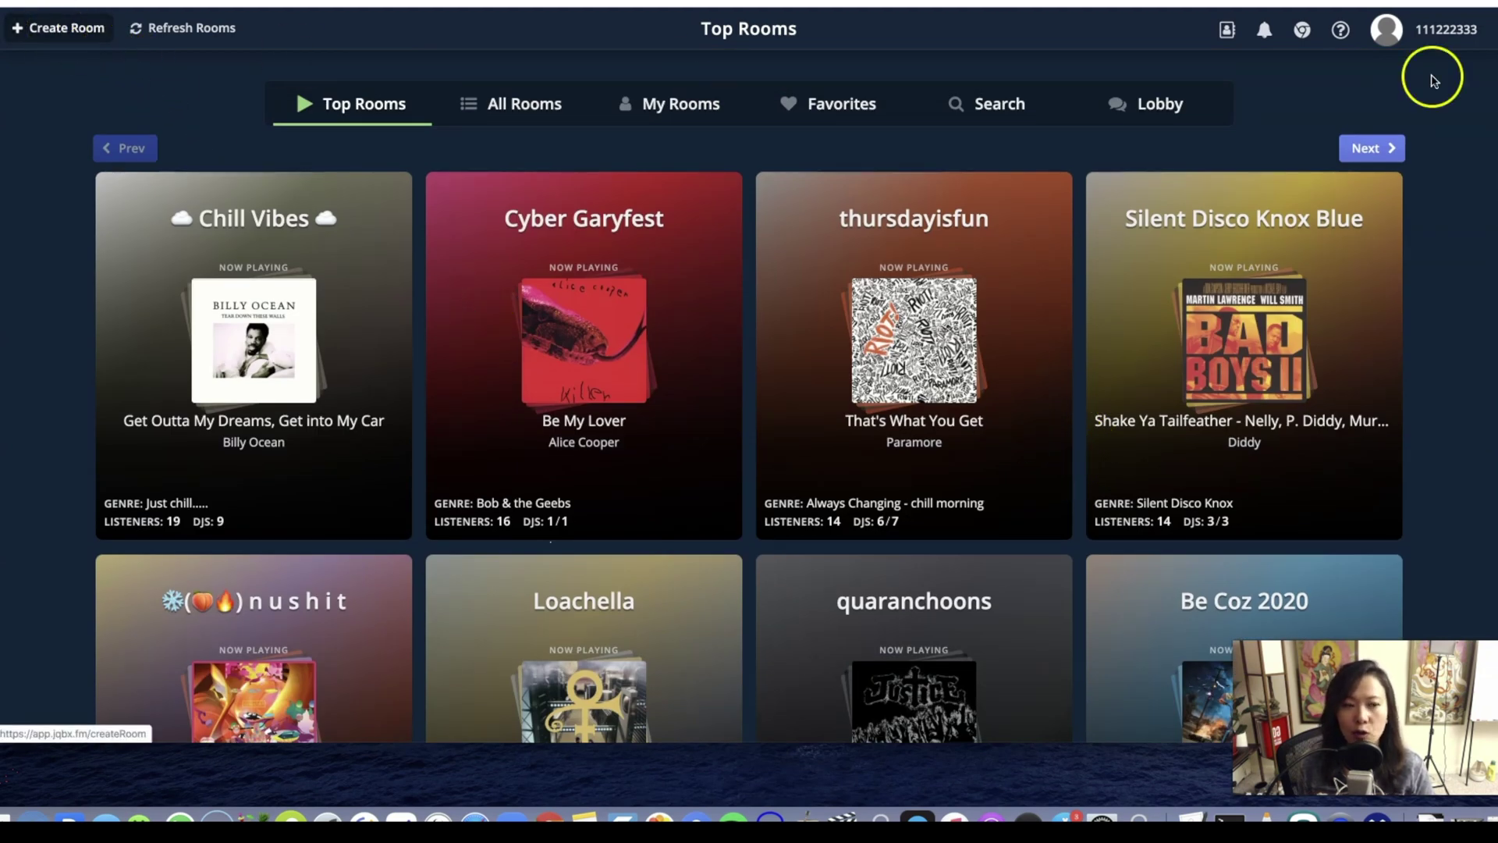
Replace the account username with a new one, save it, and return to Rooms
click(1421, 40)
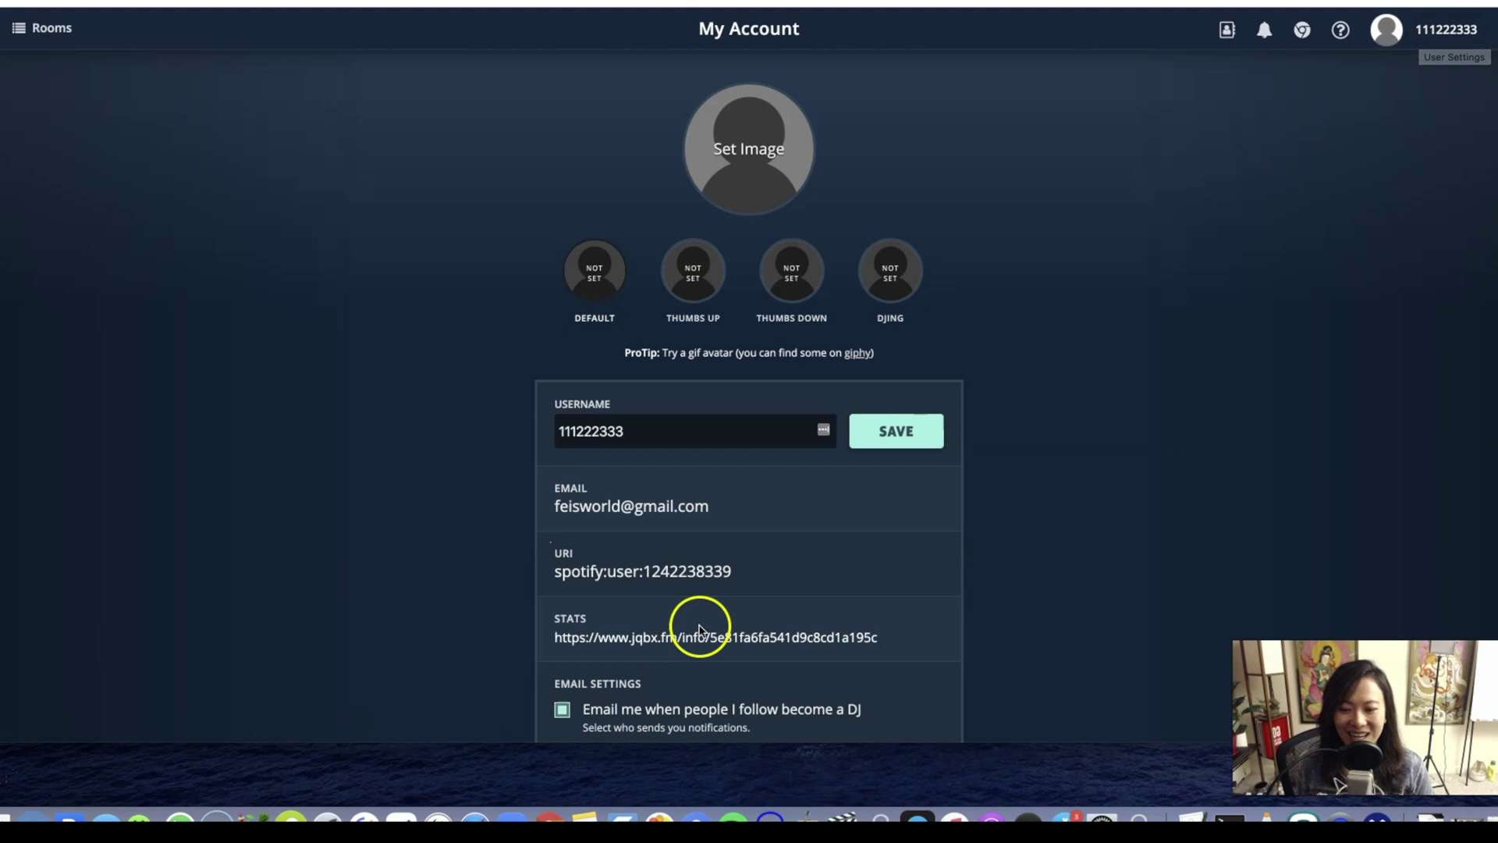
drag(702, 431, 555, 431)
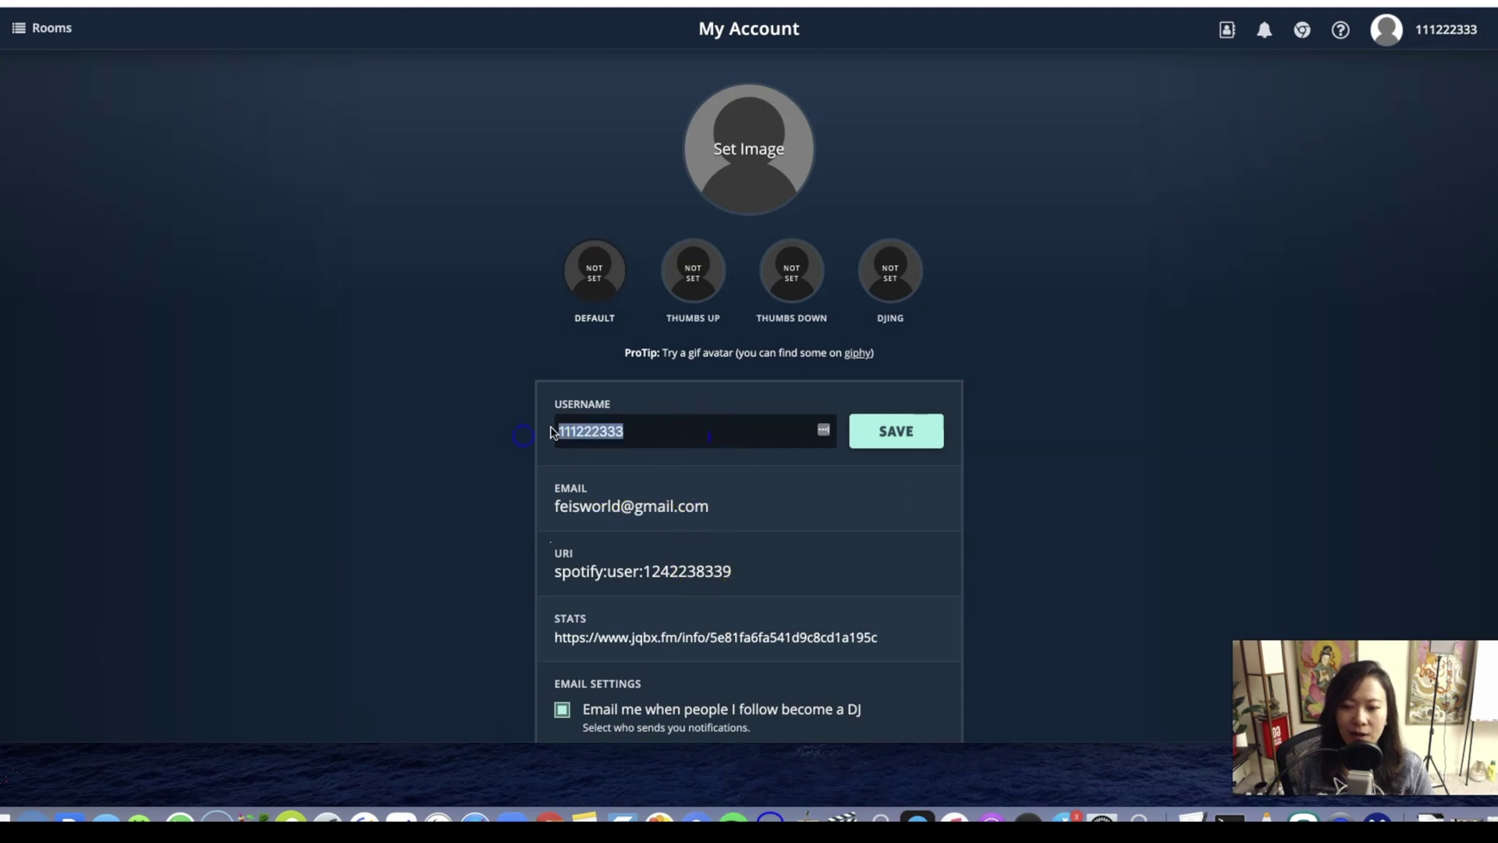
text(feisworld)
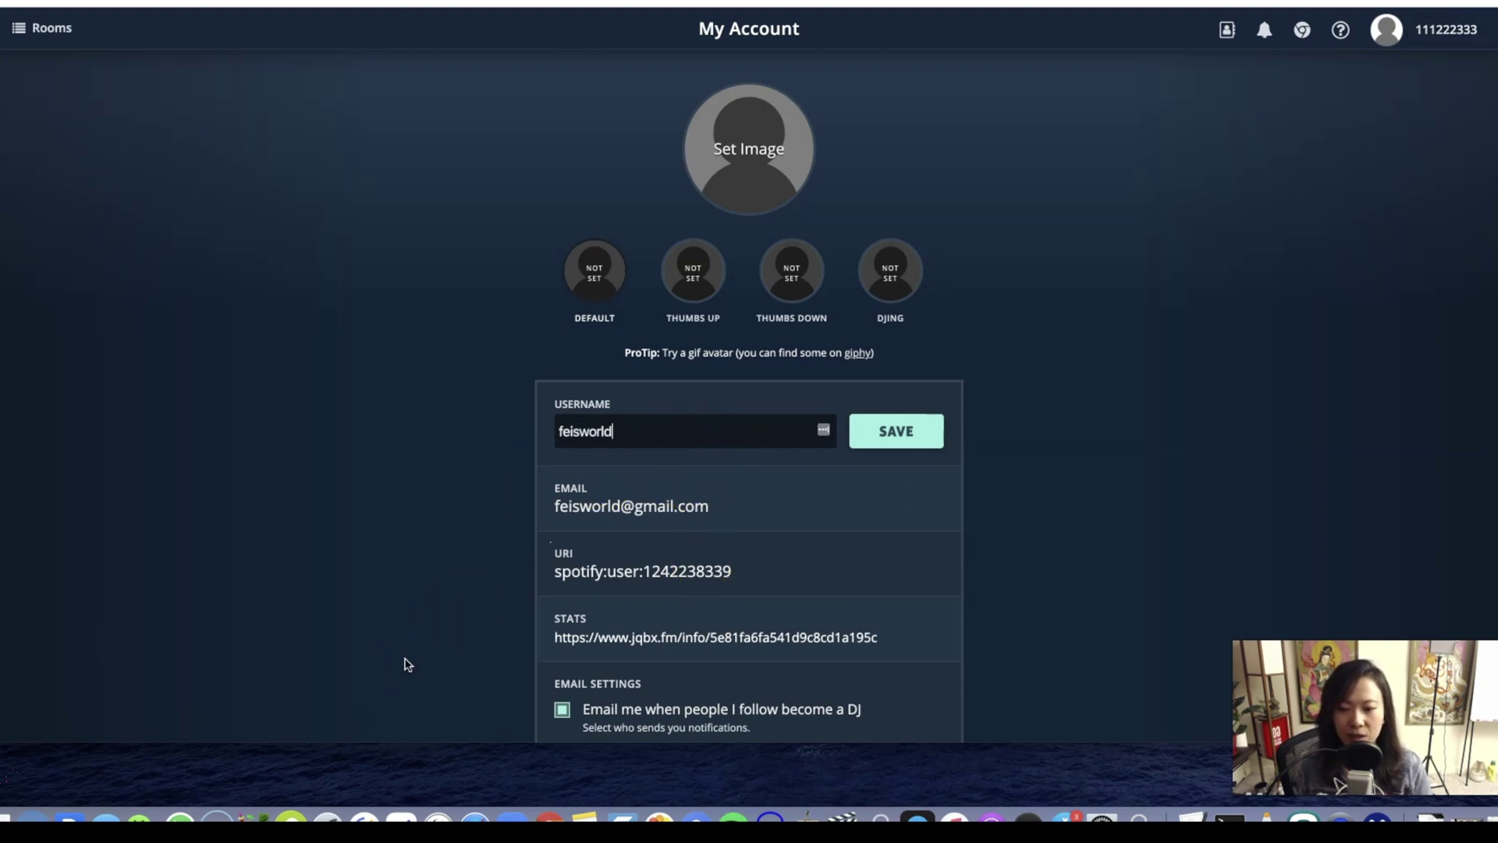
click(917, 439)
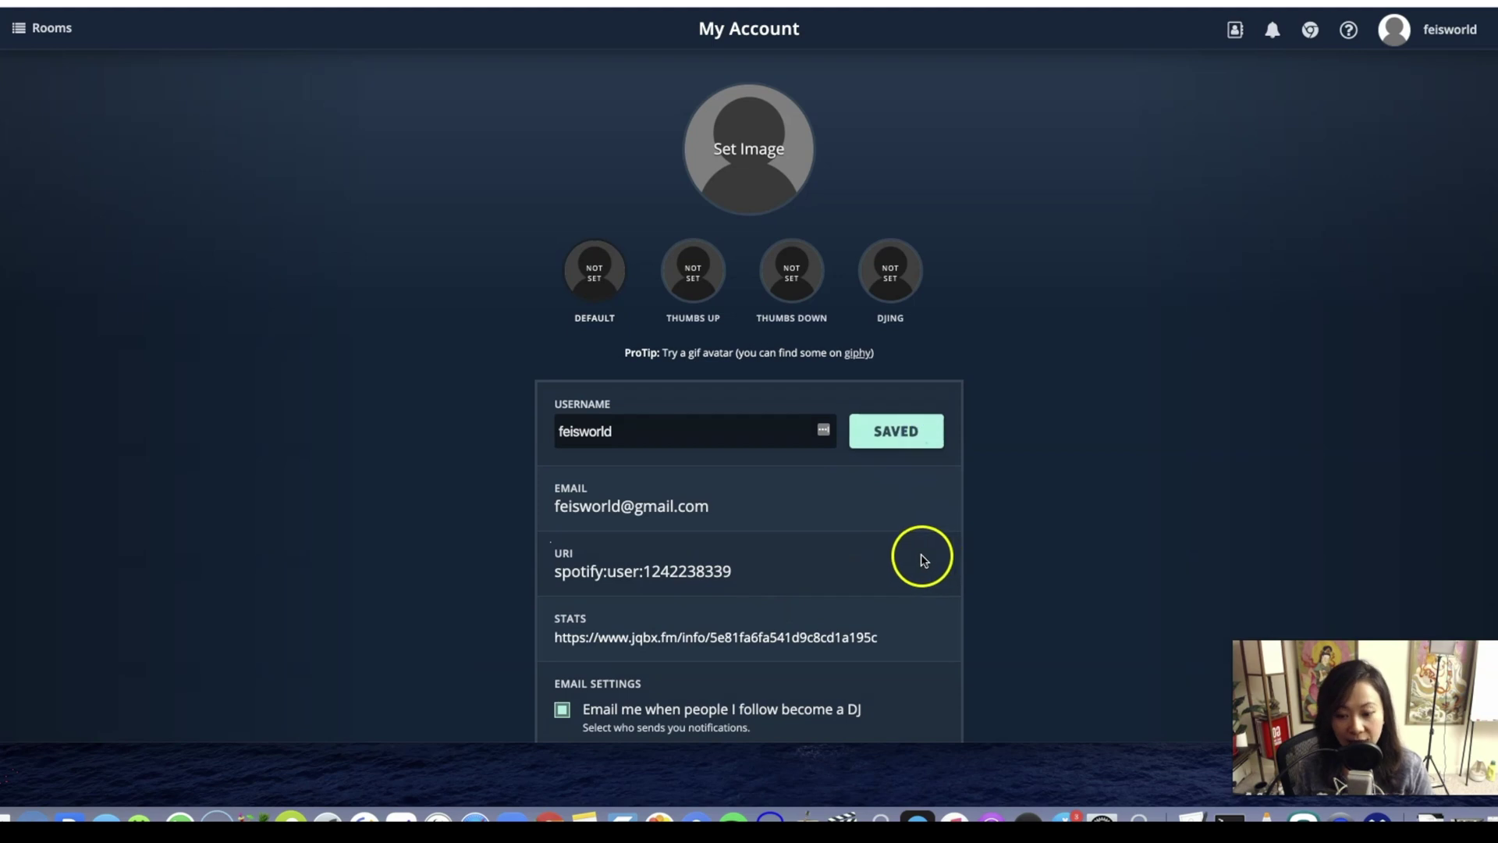
scroll(780, 600, down, 3)
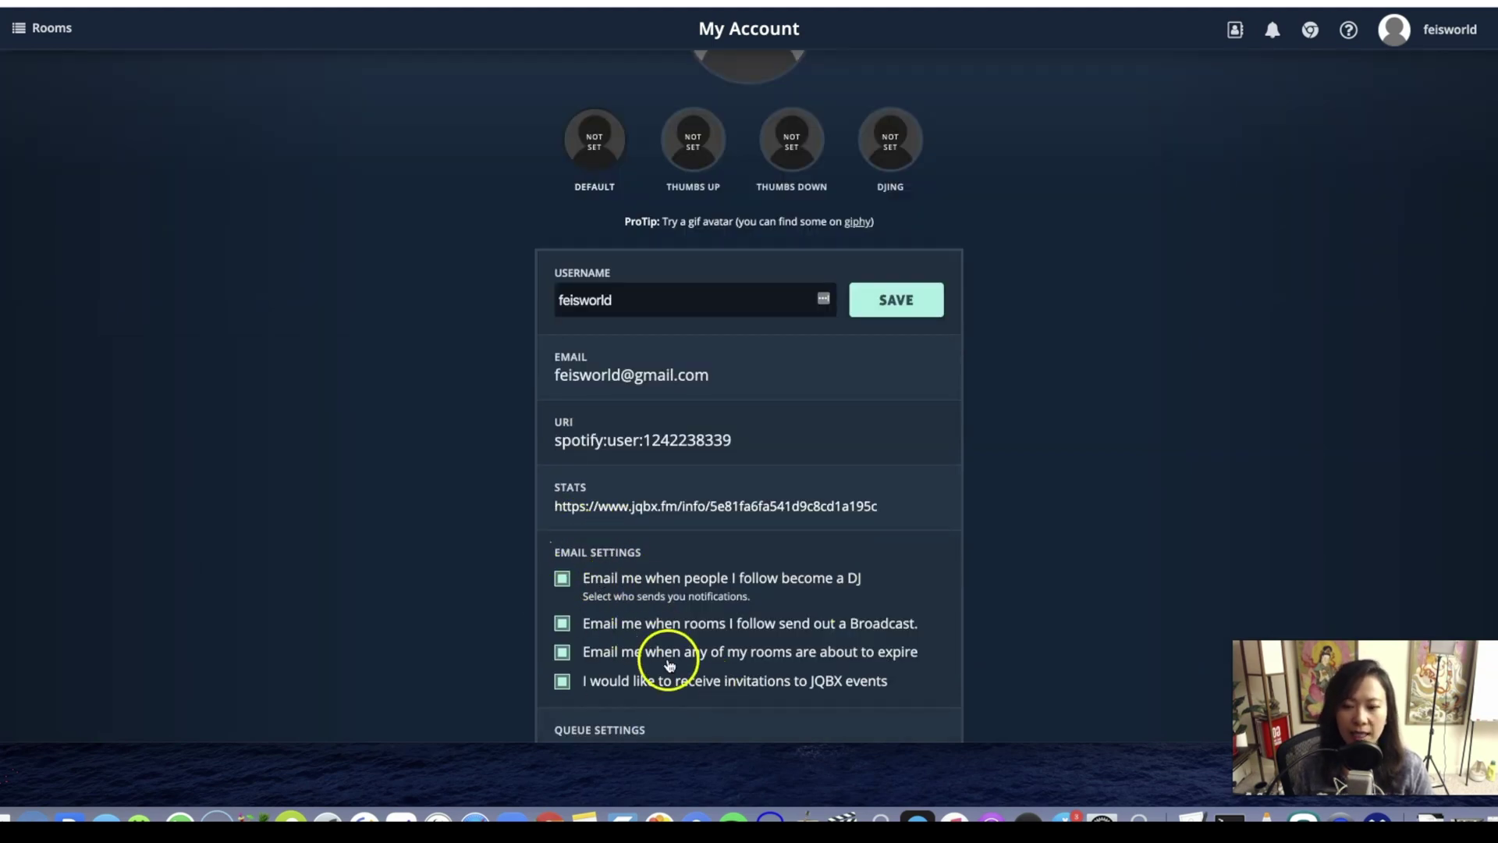
click(33, 37)
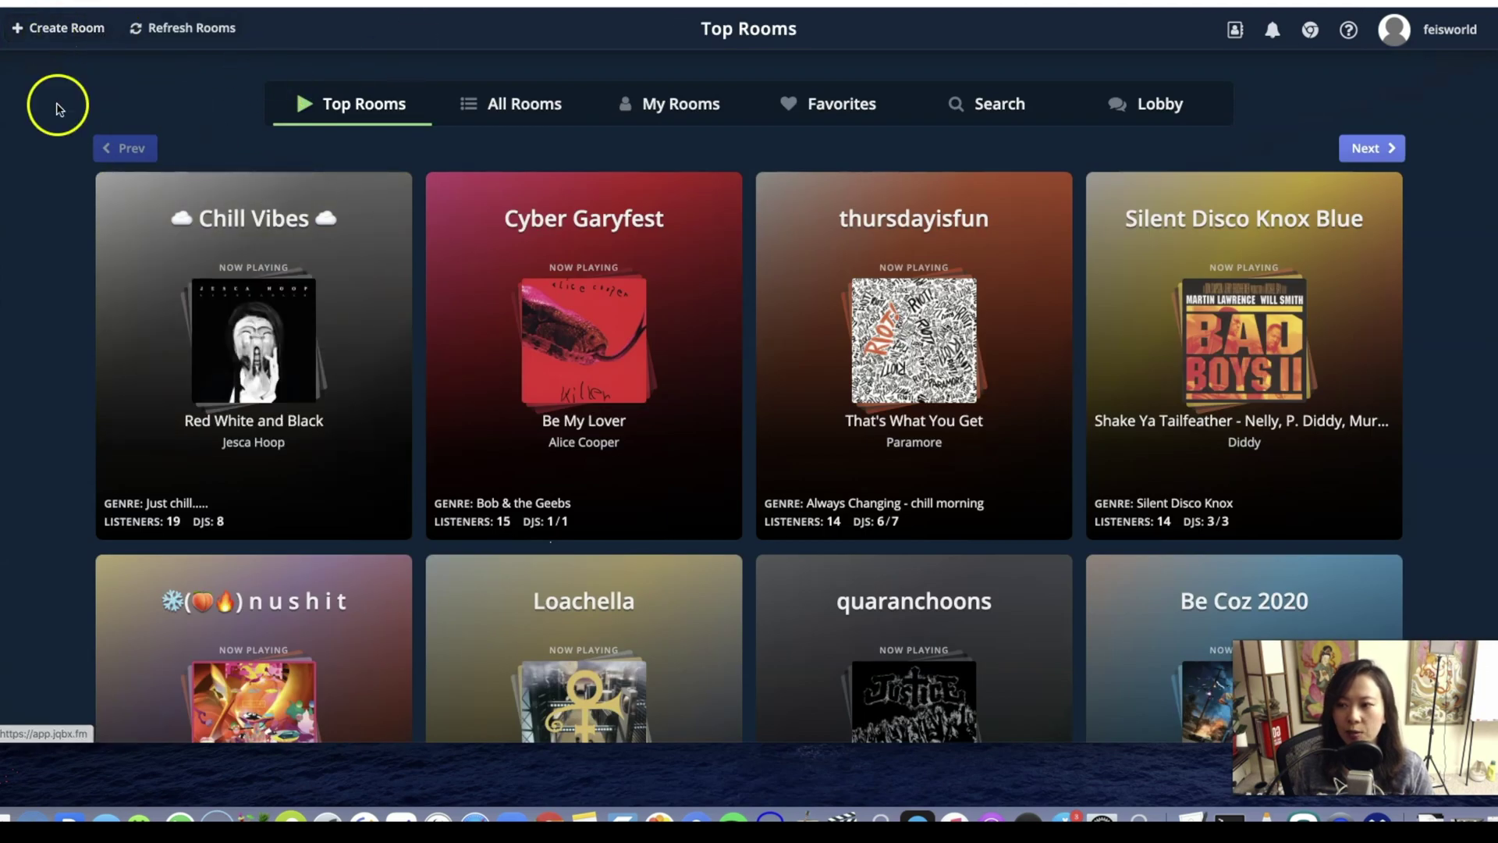
Start a new room set to Private with Zumba as its genre
click(68, 37)
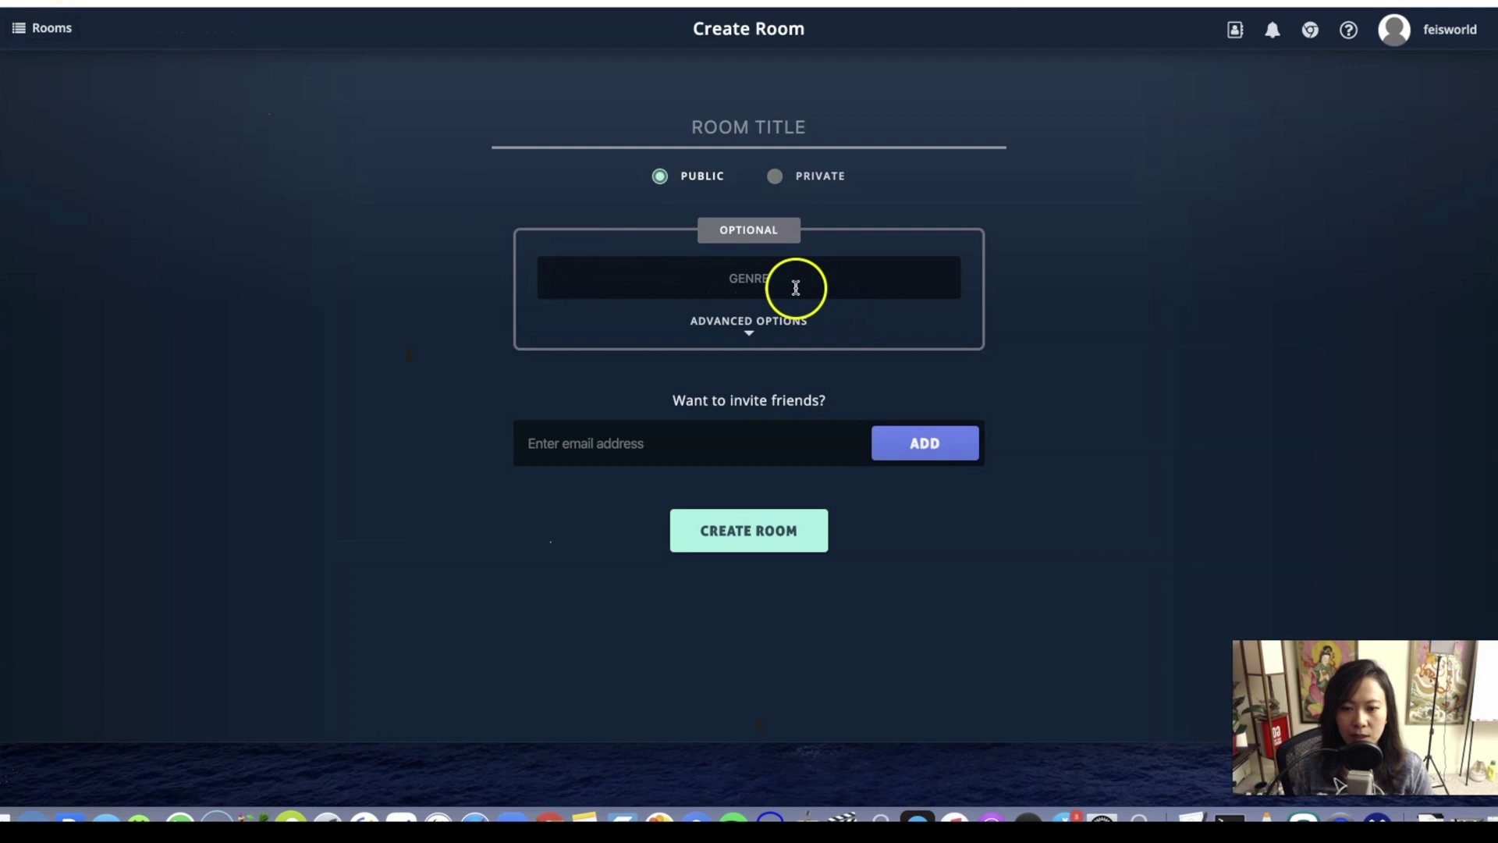
click(786, 186)
click(839, 234)
text(Zumba)
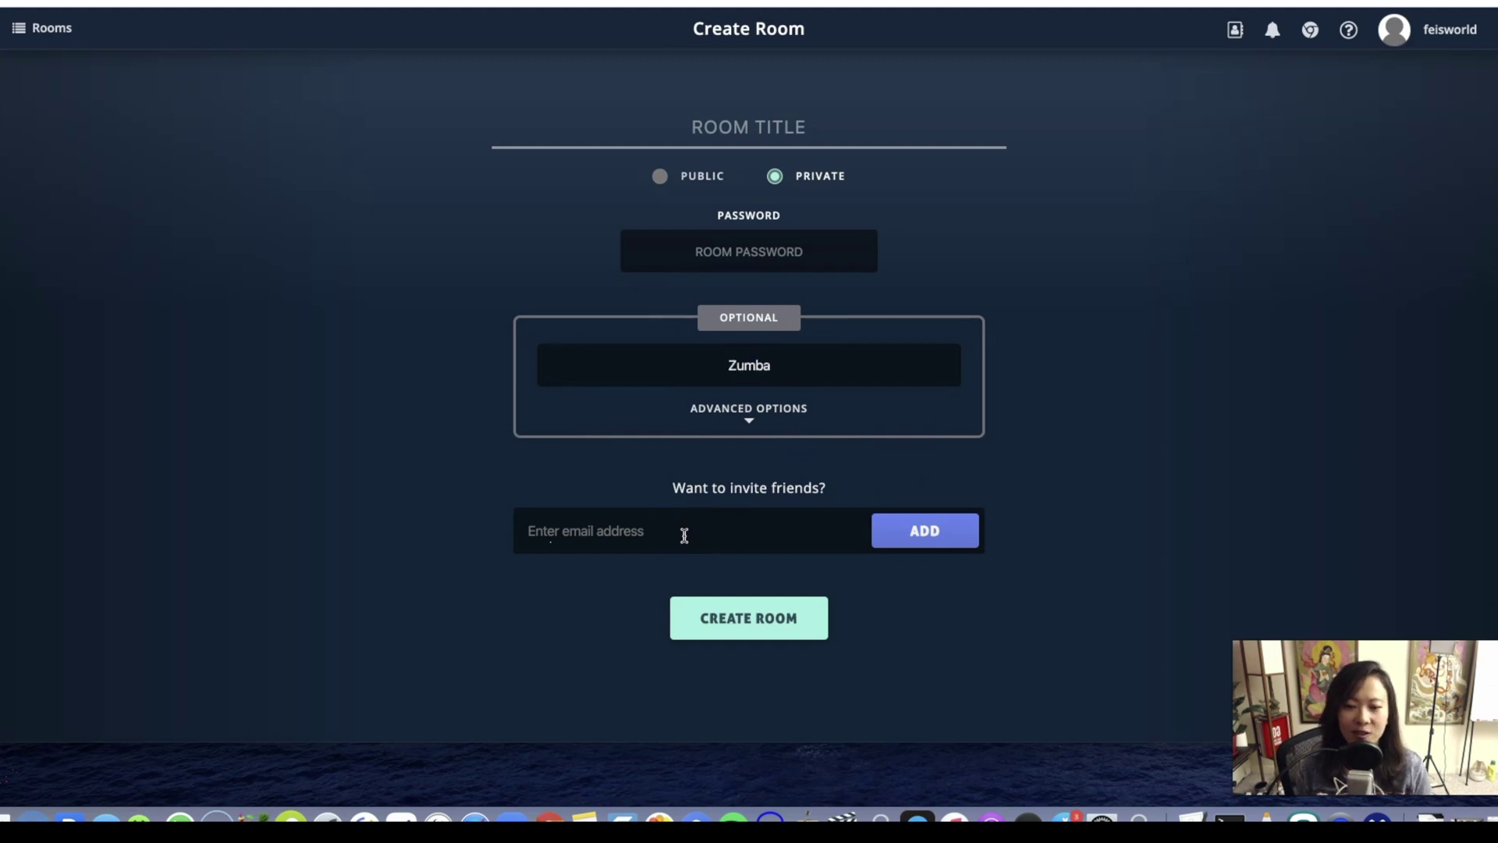
In the room's advanced options, turn on a DJ limit of 1
click(749, 413)
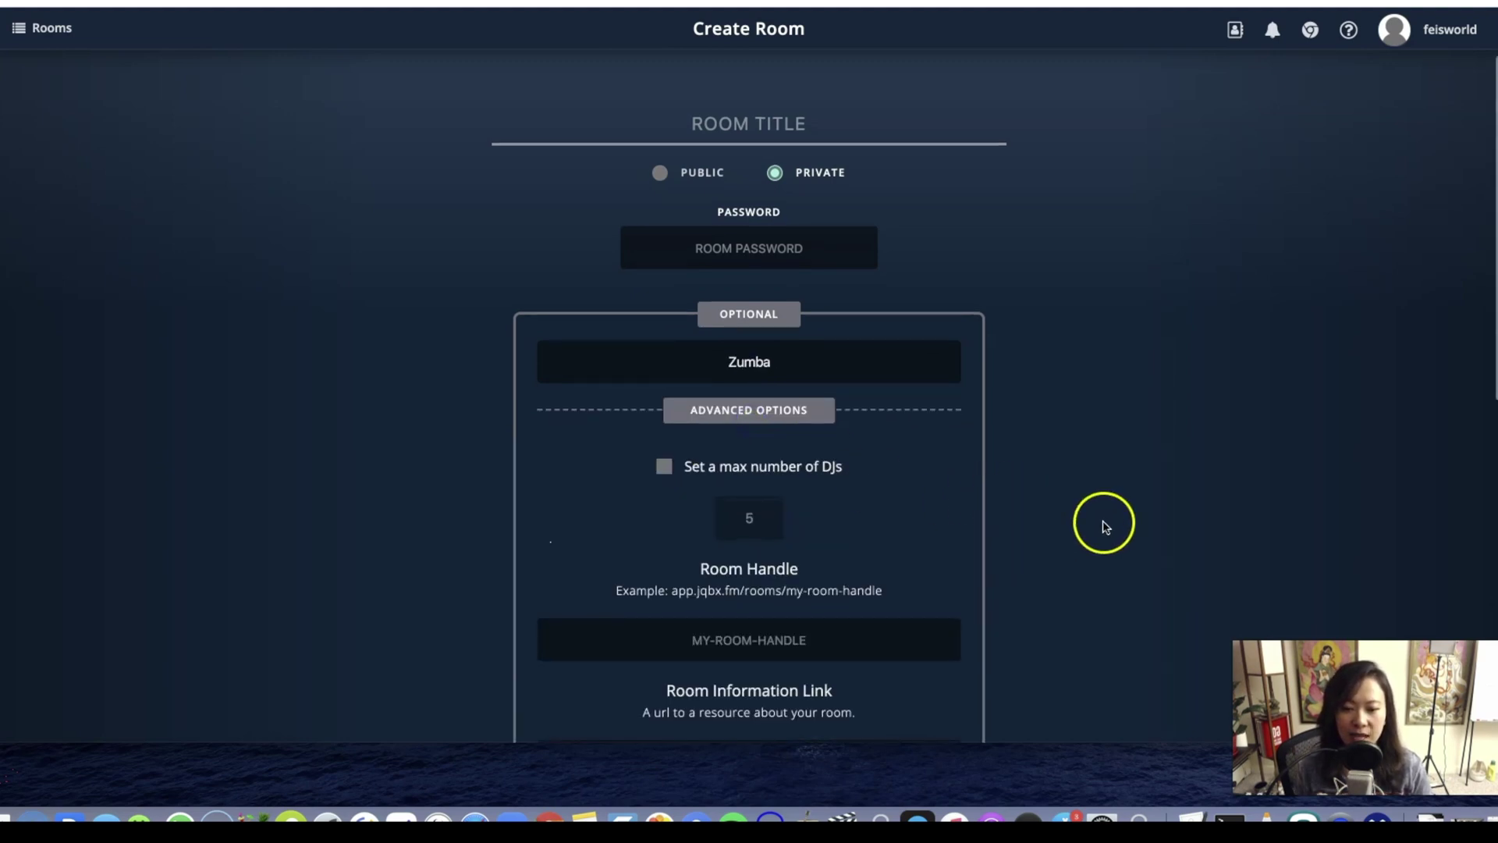
scroll(1104, 525, down, 5)
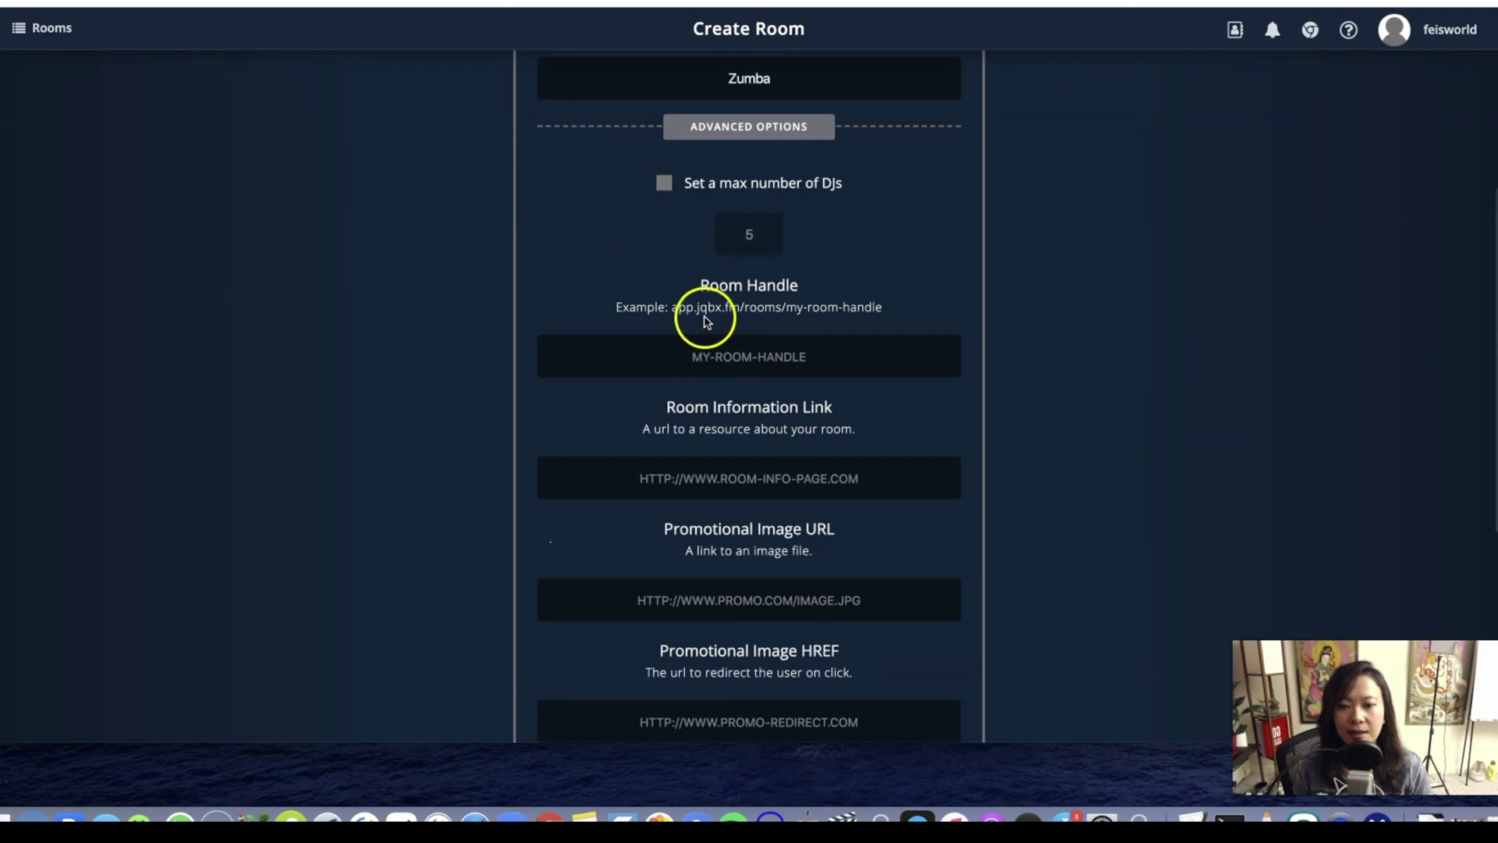
click(664, 183)
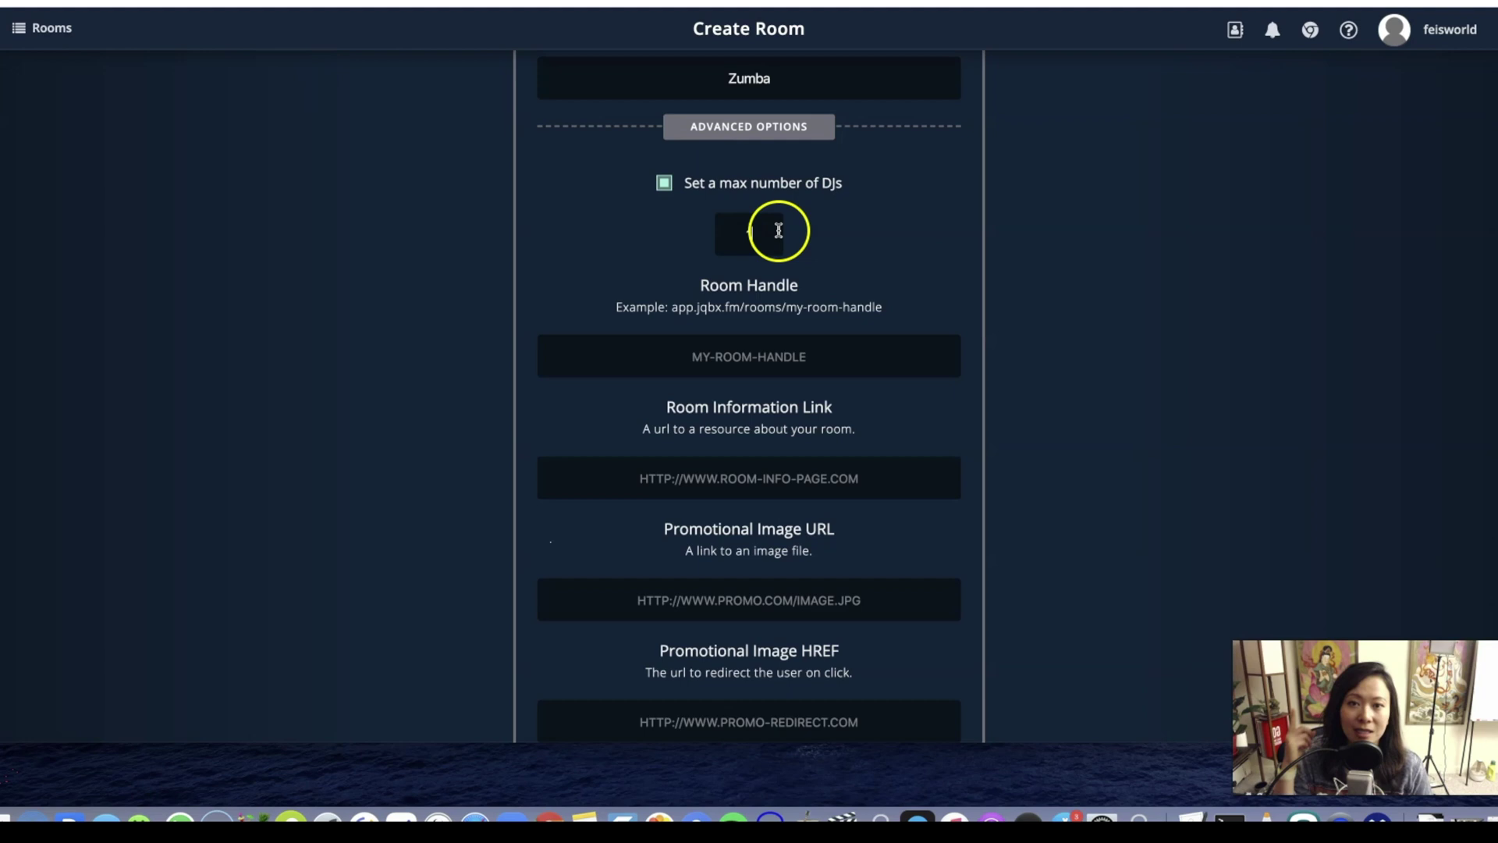
text(1)
scroll(906, 320, down, 3)
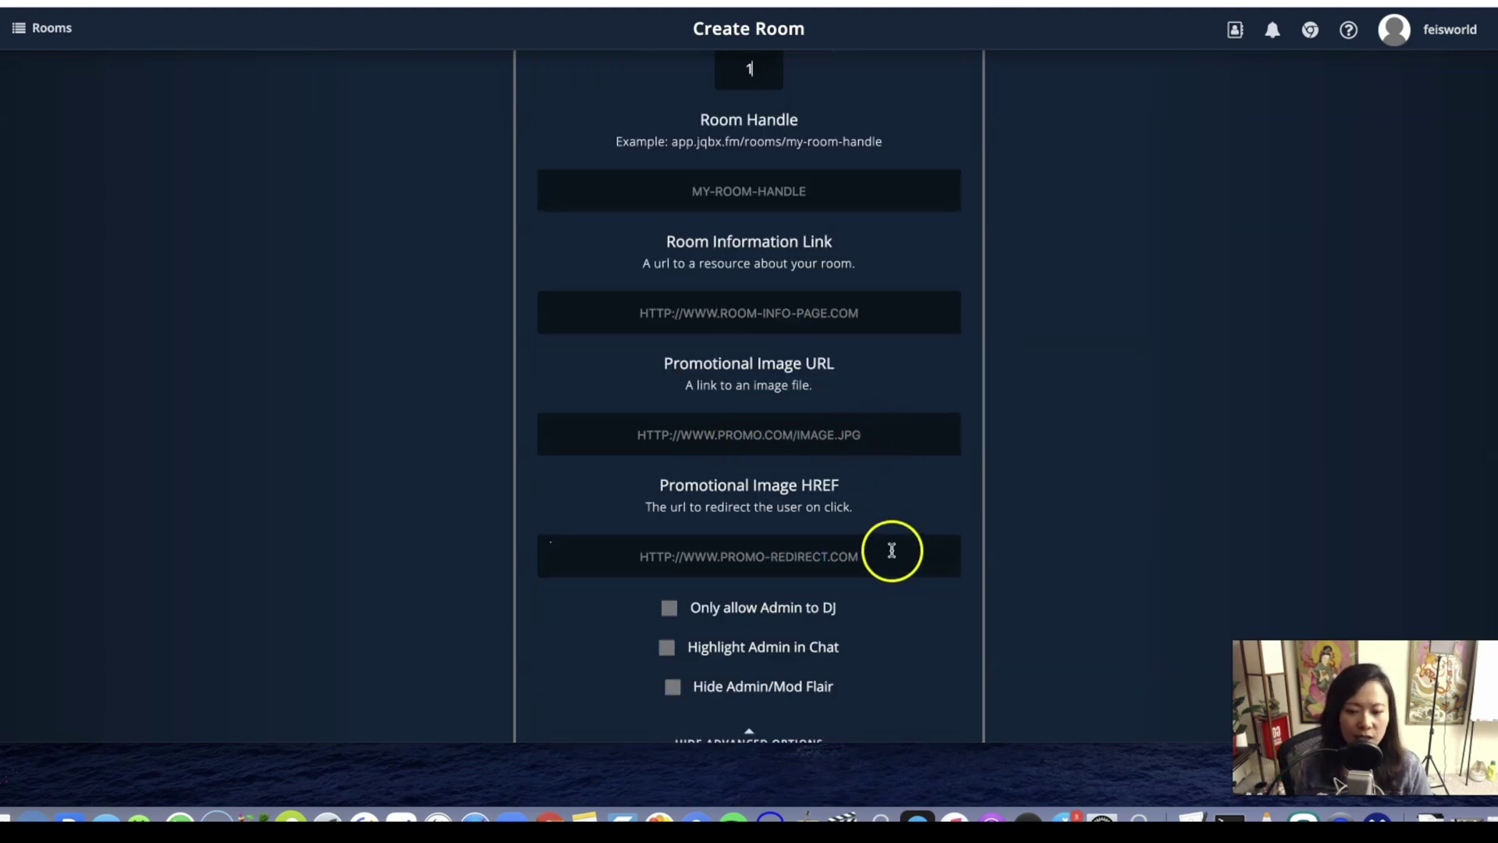
scroll(894, 547, down, 2)
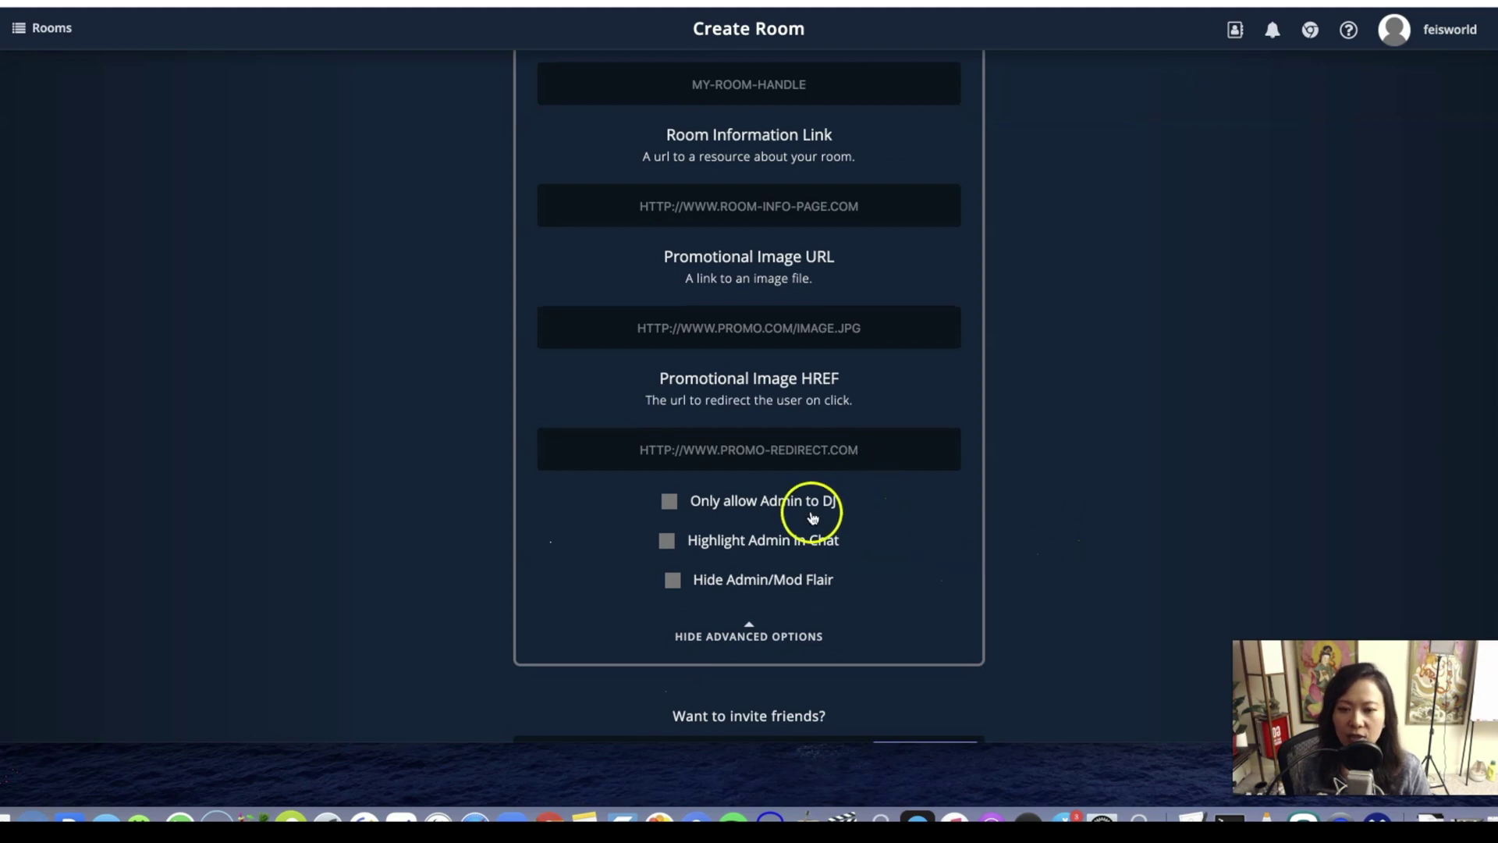
Let only the room admin DJ, then create the private room 'Zumba with Fei'
click(748, 554)
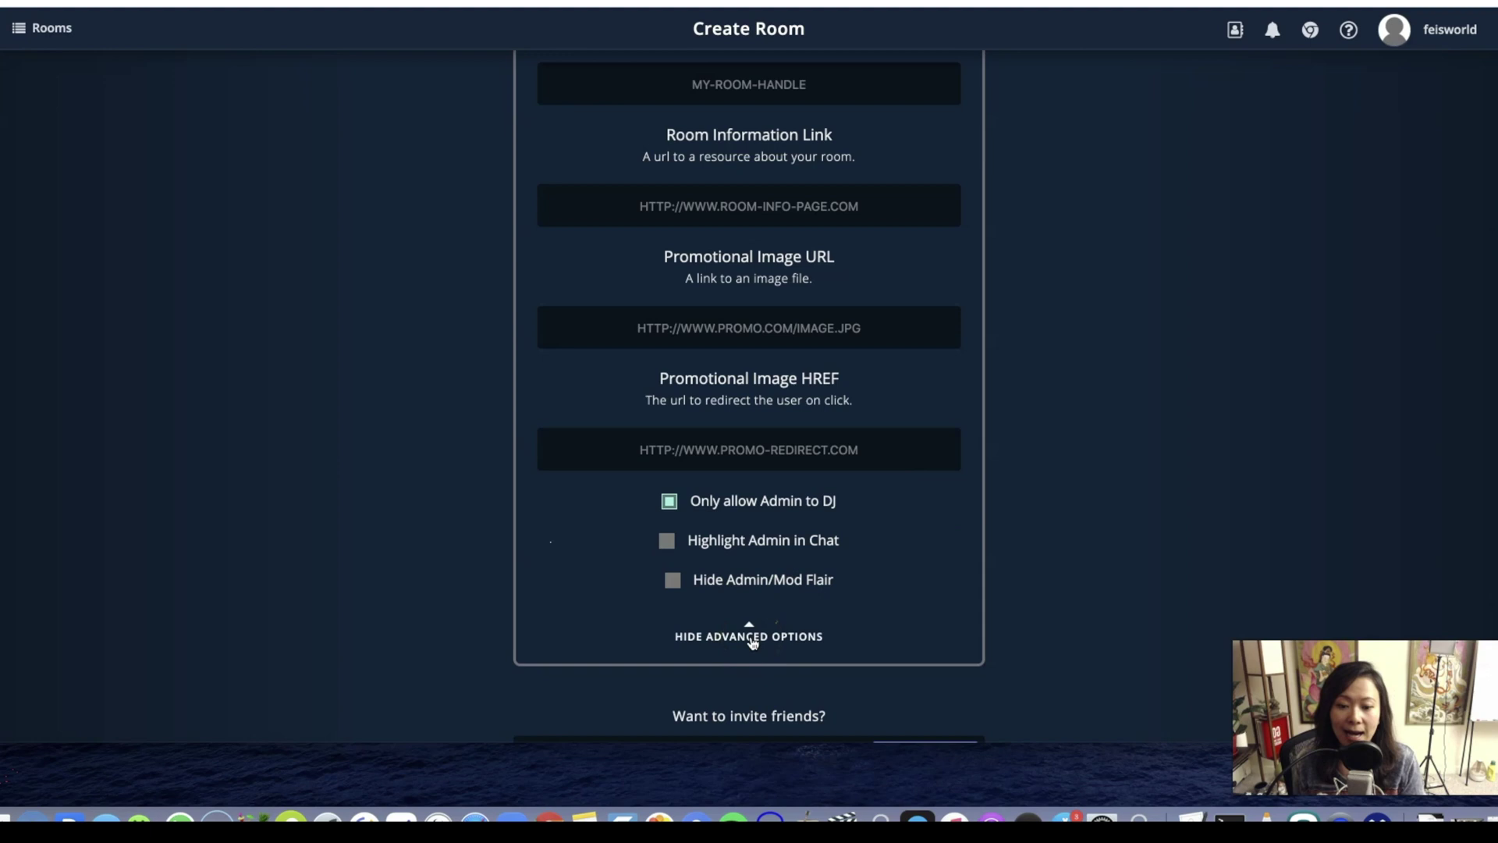
click(752, 640)
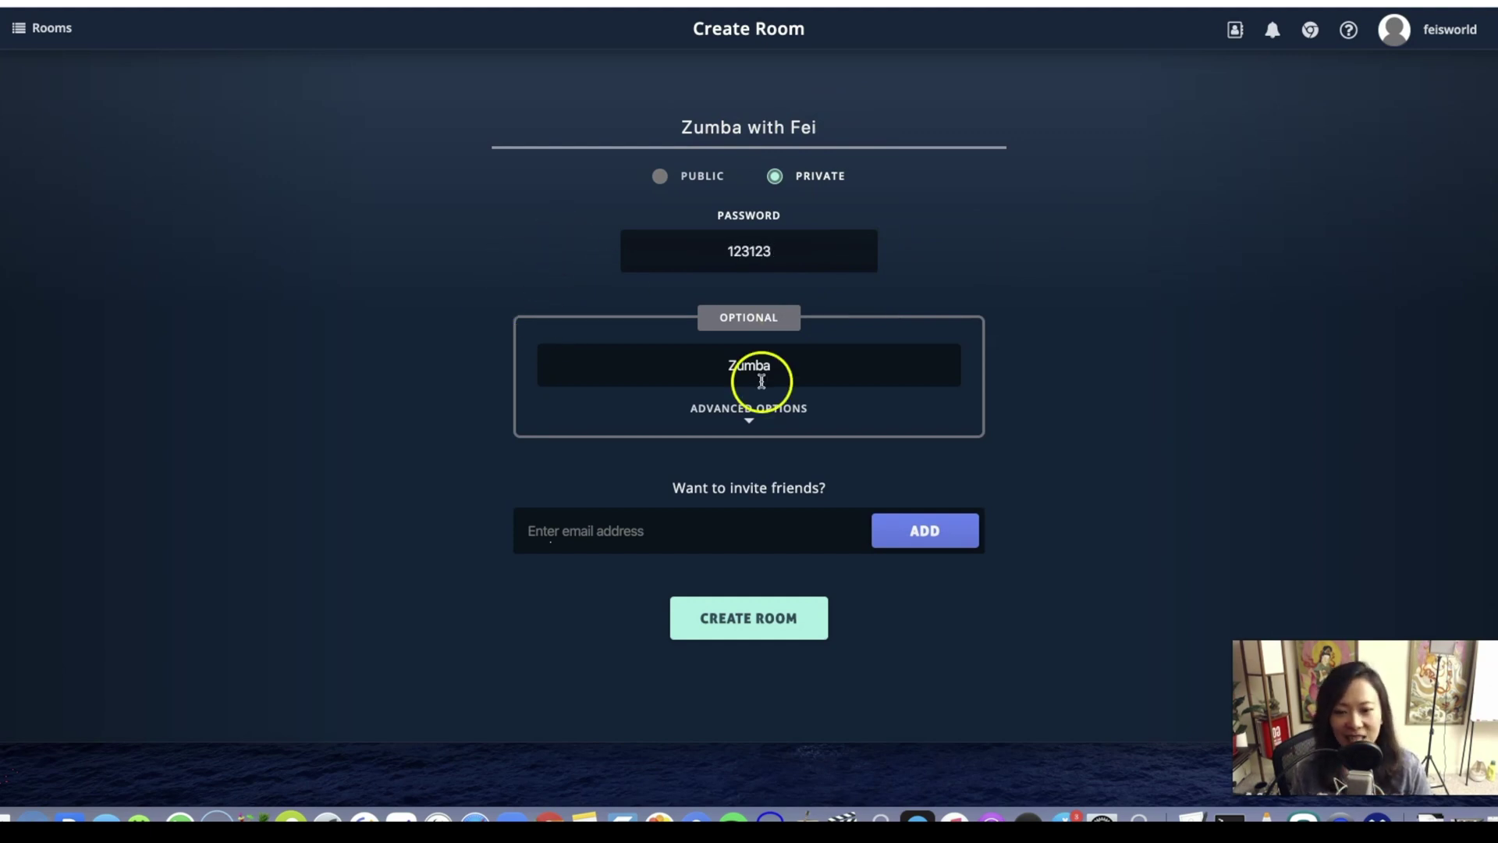
key(Return)
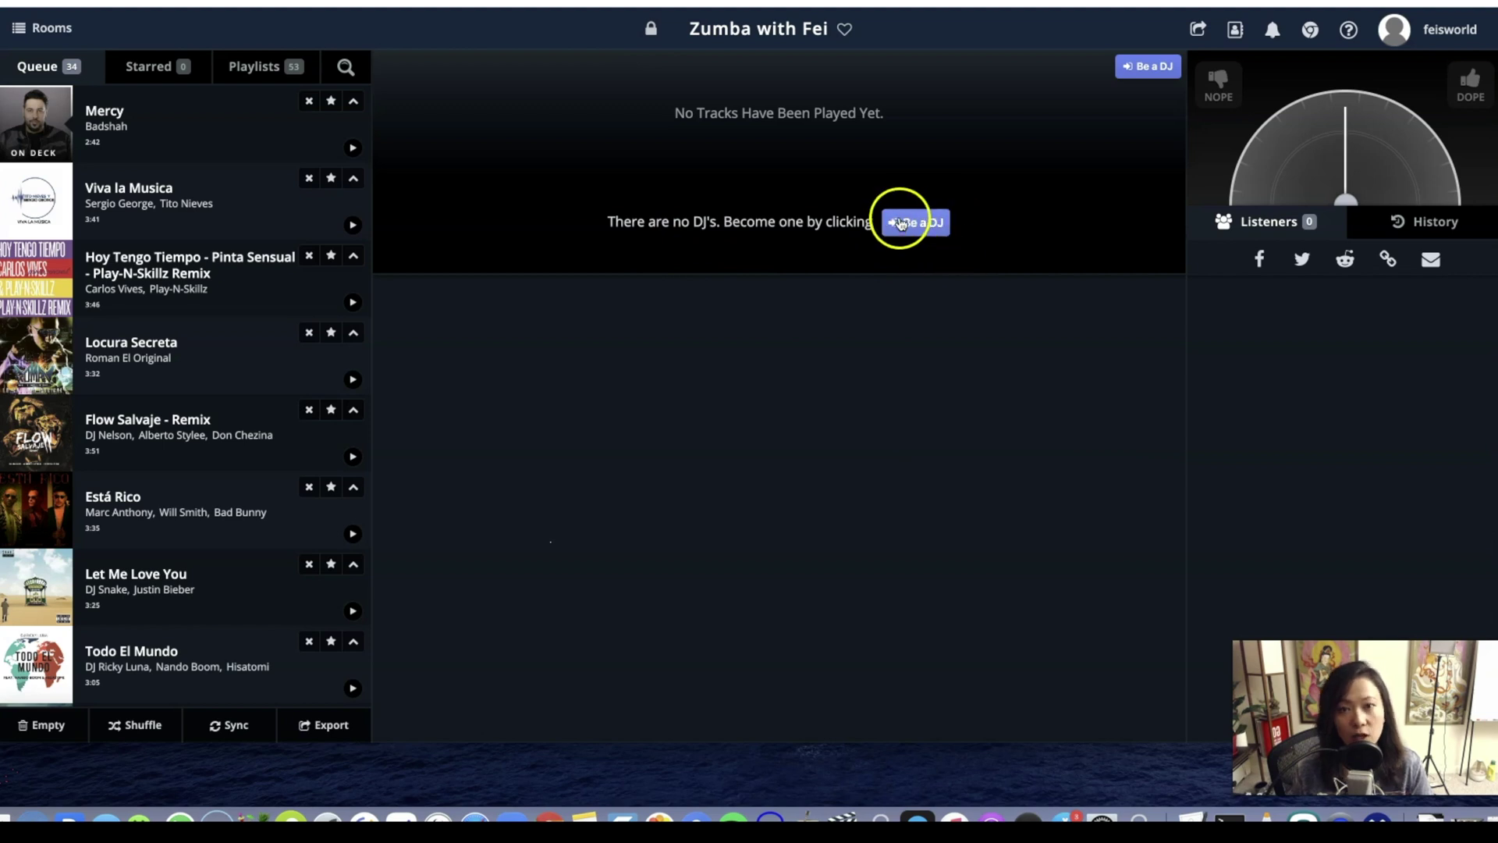
Become a DJ and open the Jorge Fuentes Top 25 playlist from Playlists
click(926, 226)
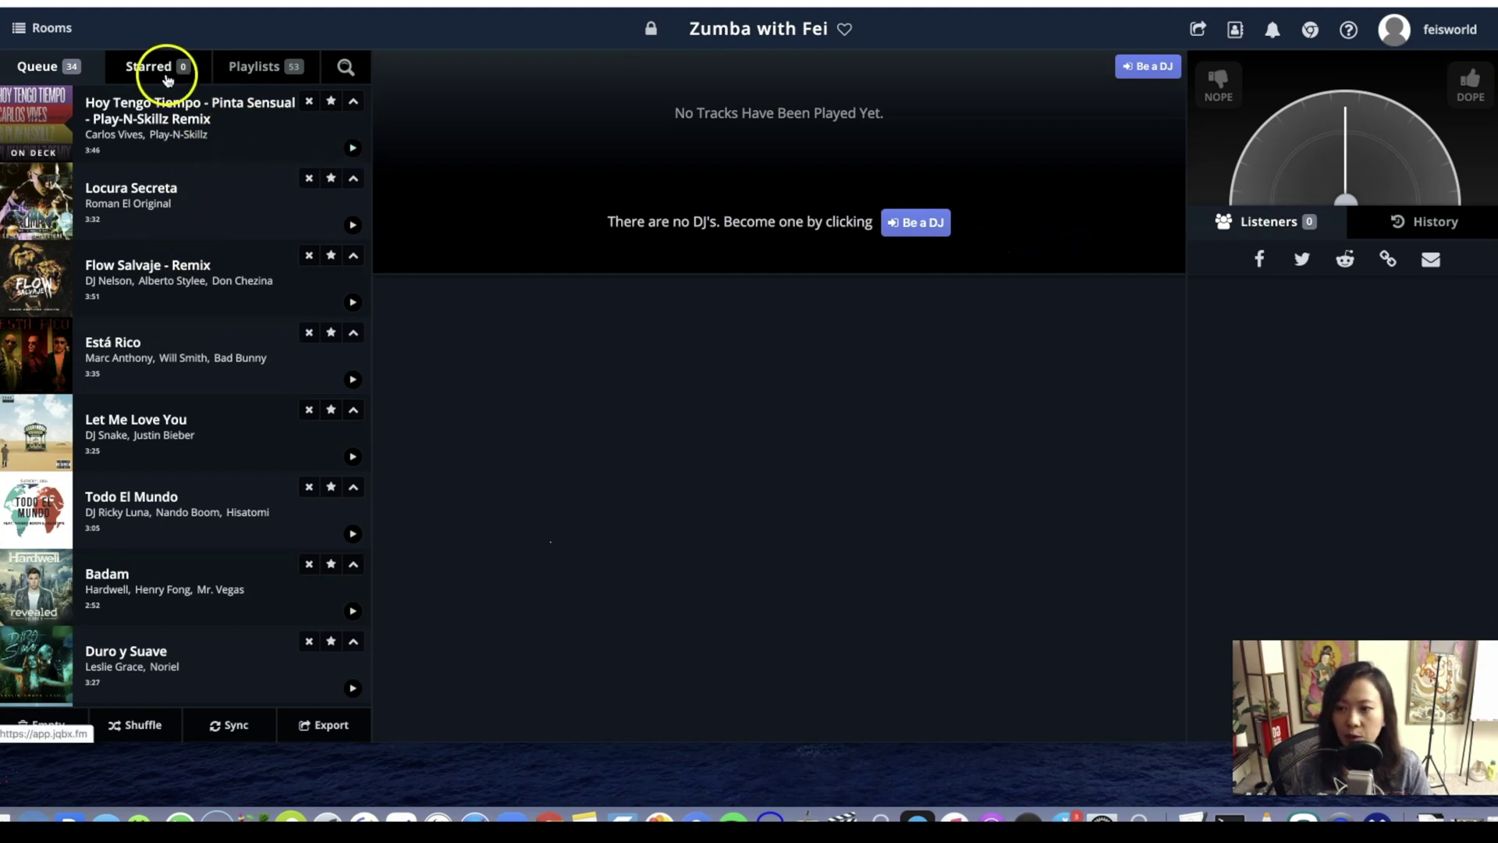
click(262, 69)
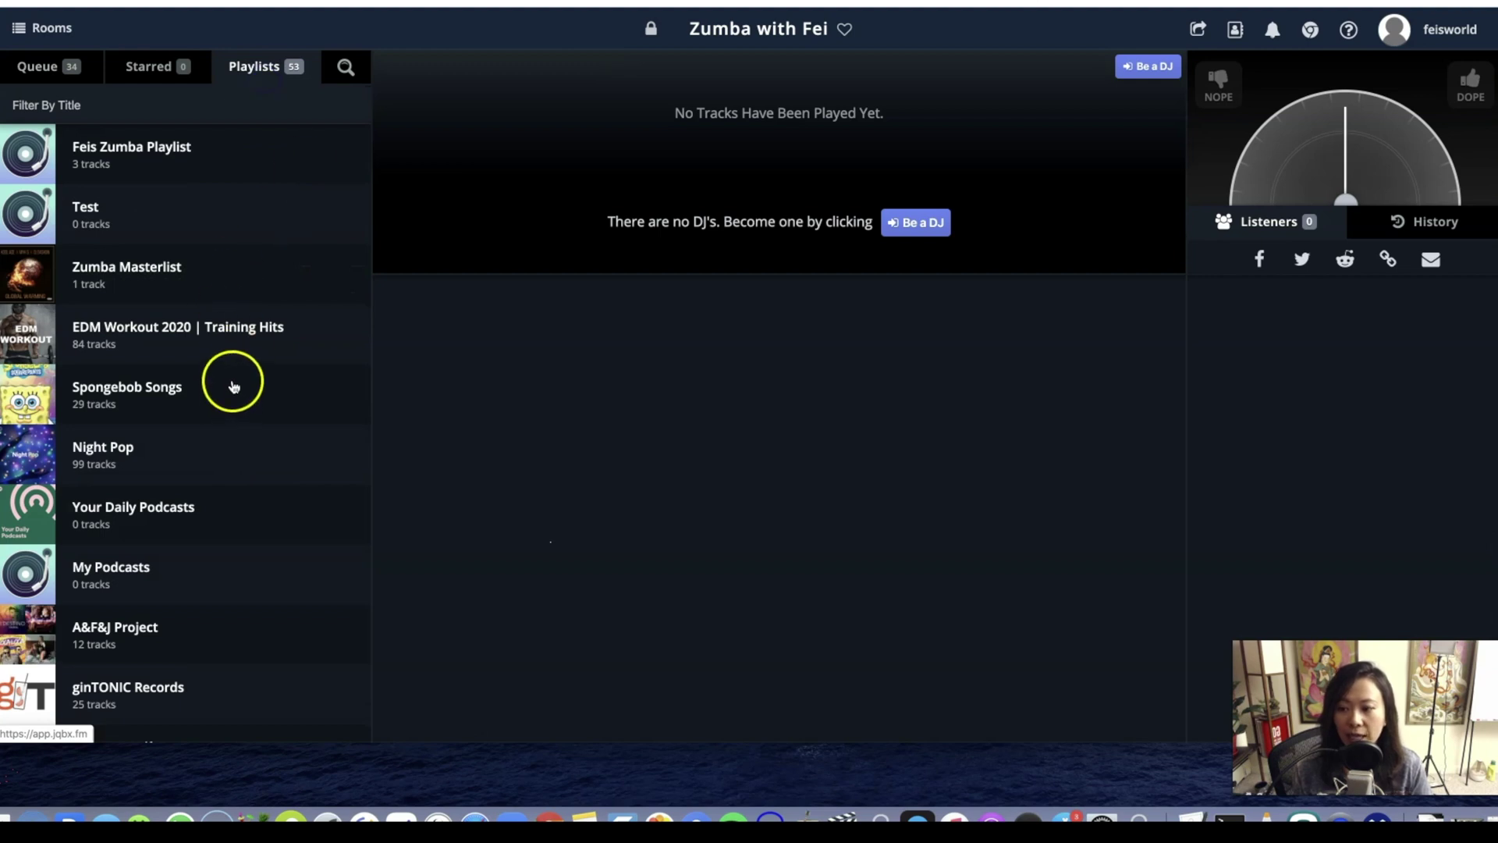
scroll(218, 460, down, 3)
scroll(217, 460, down, 6)
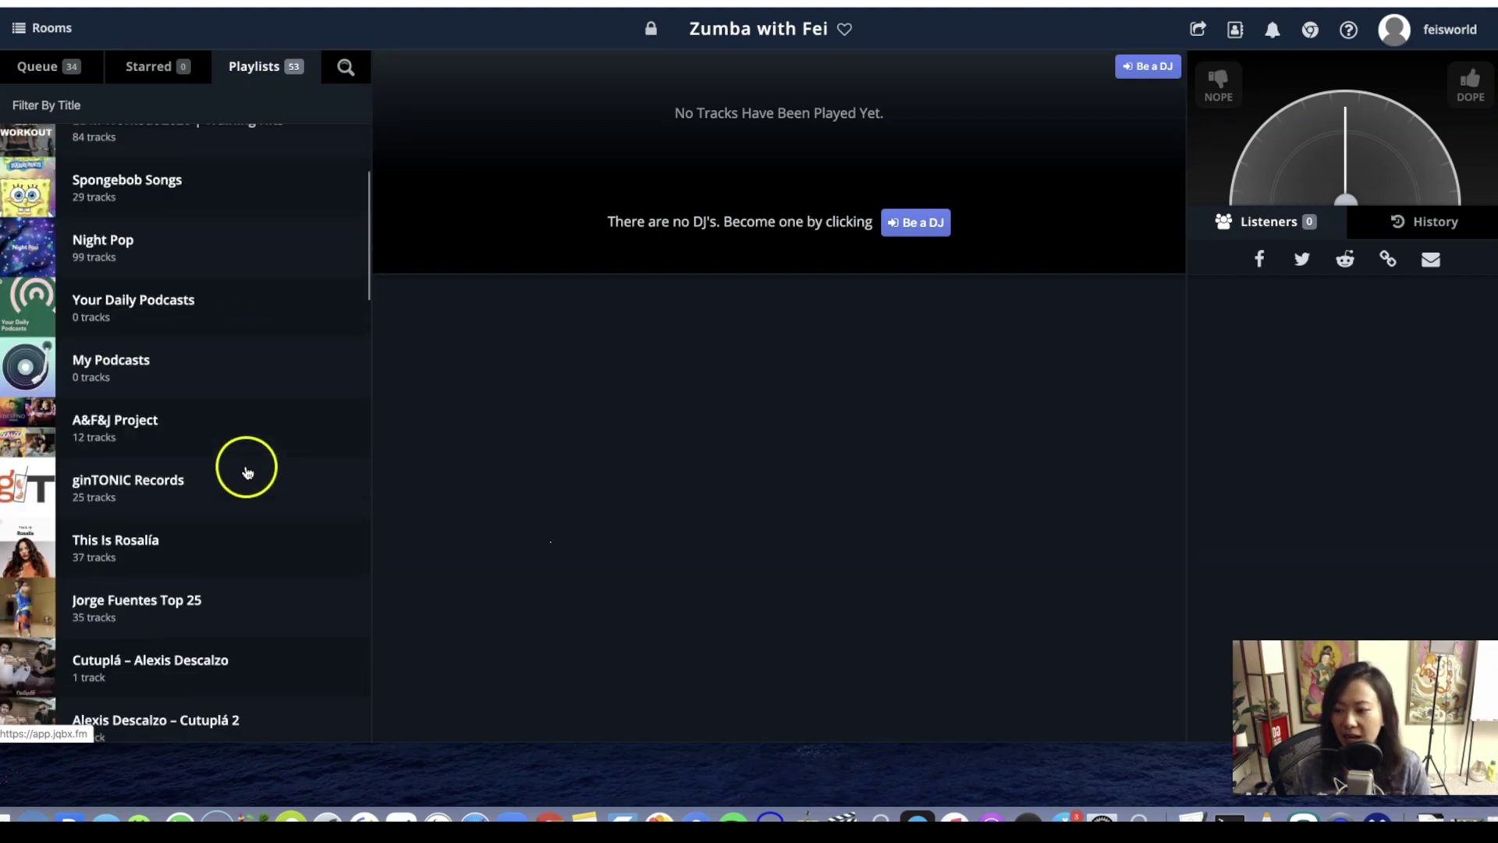
click(196, 499)
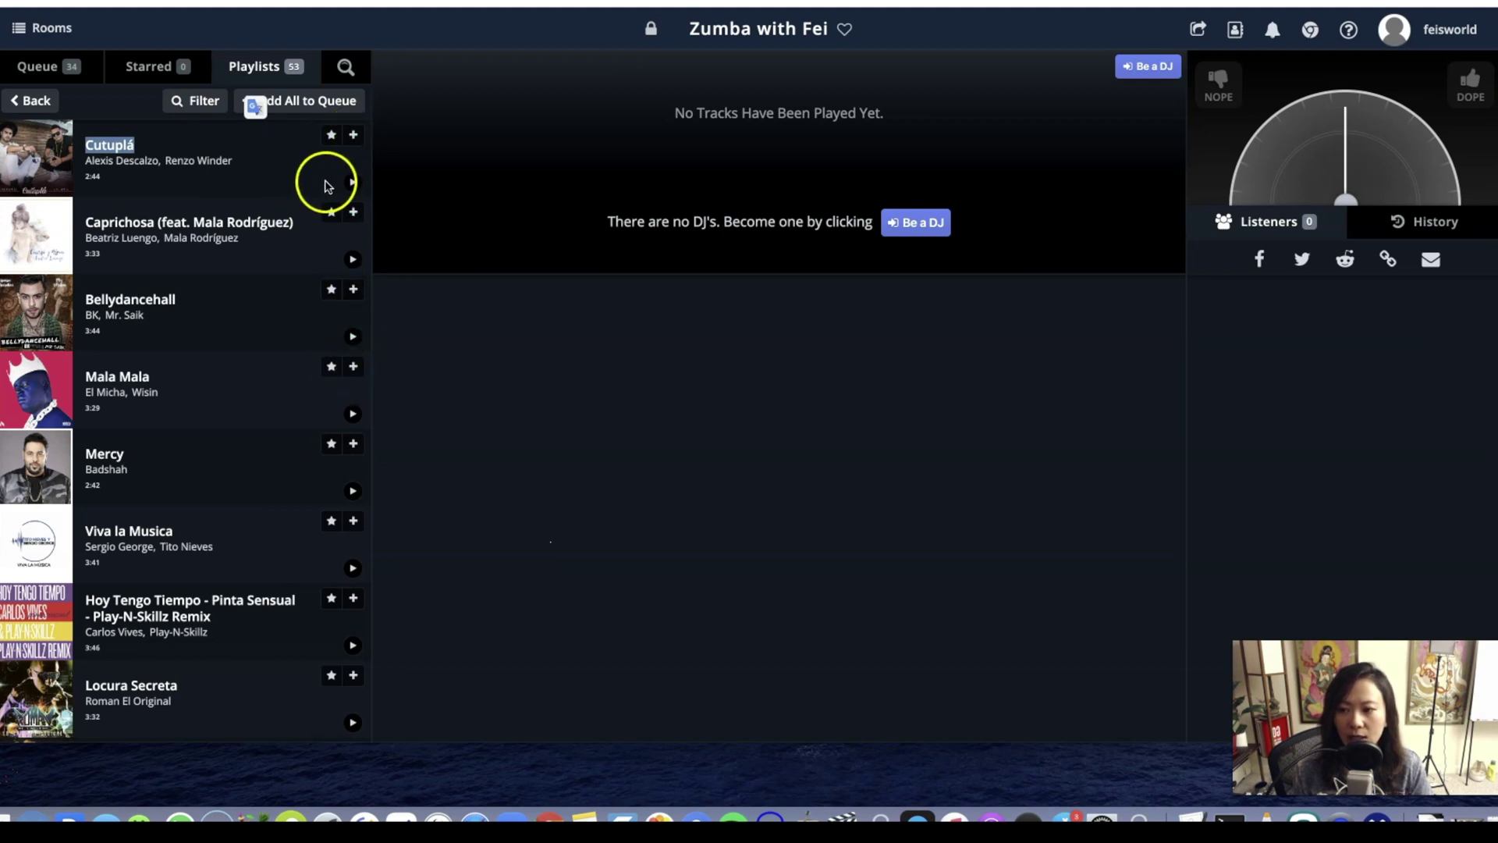
click(365, 103)
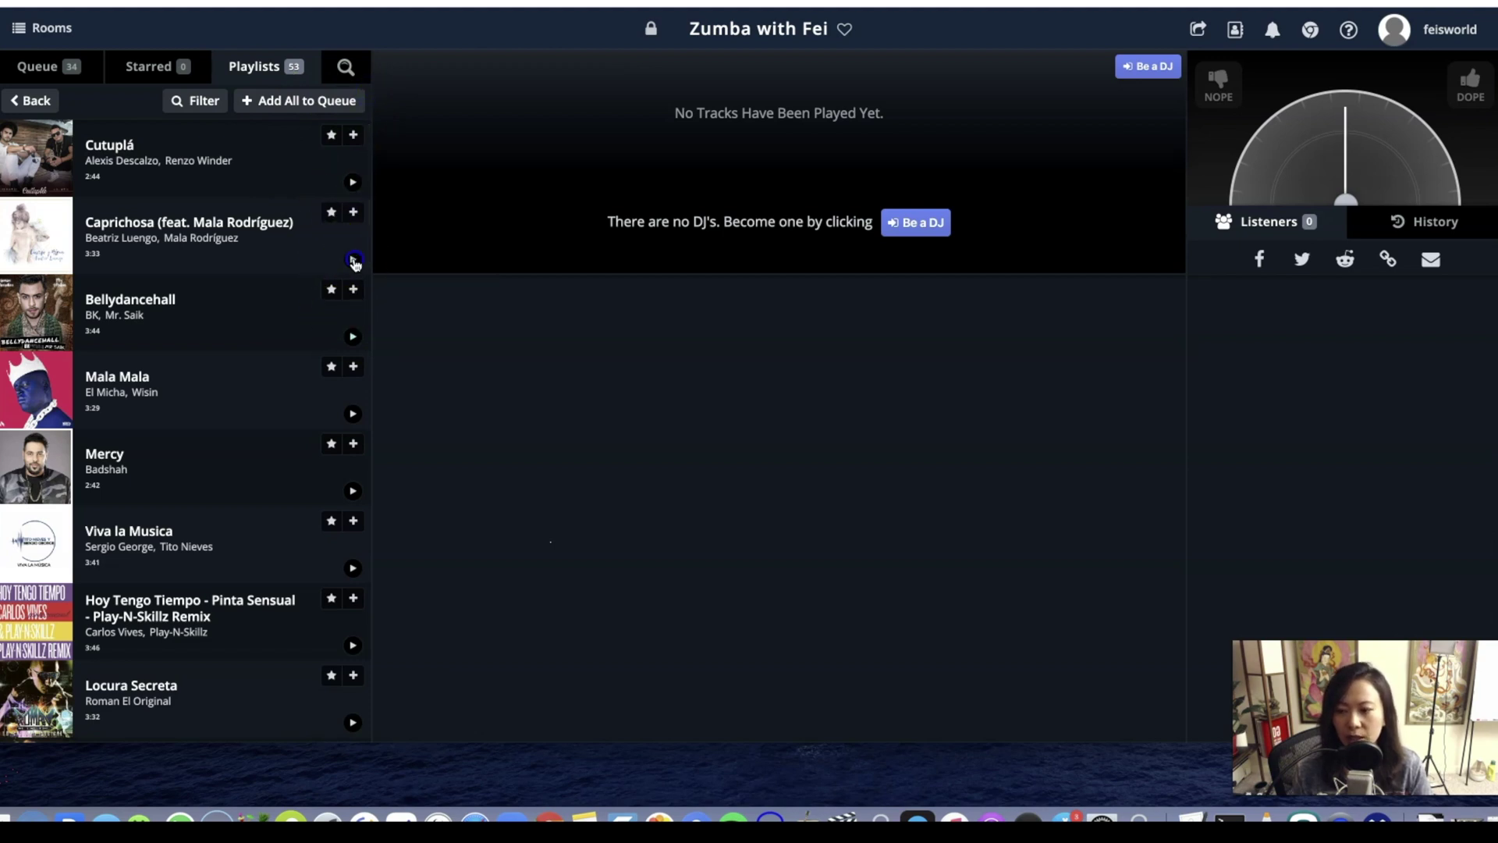
Start DJing with Cutuplá, star Cutuplá and Te Fuite, and view the Starred tracks
click(354, 262)
scroll(258, 366, down, 1)
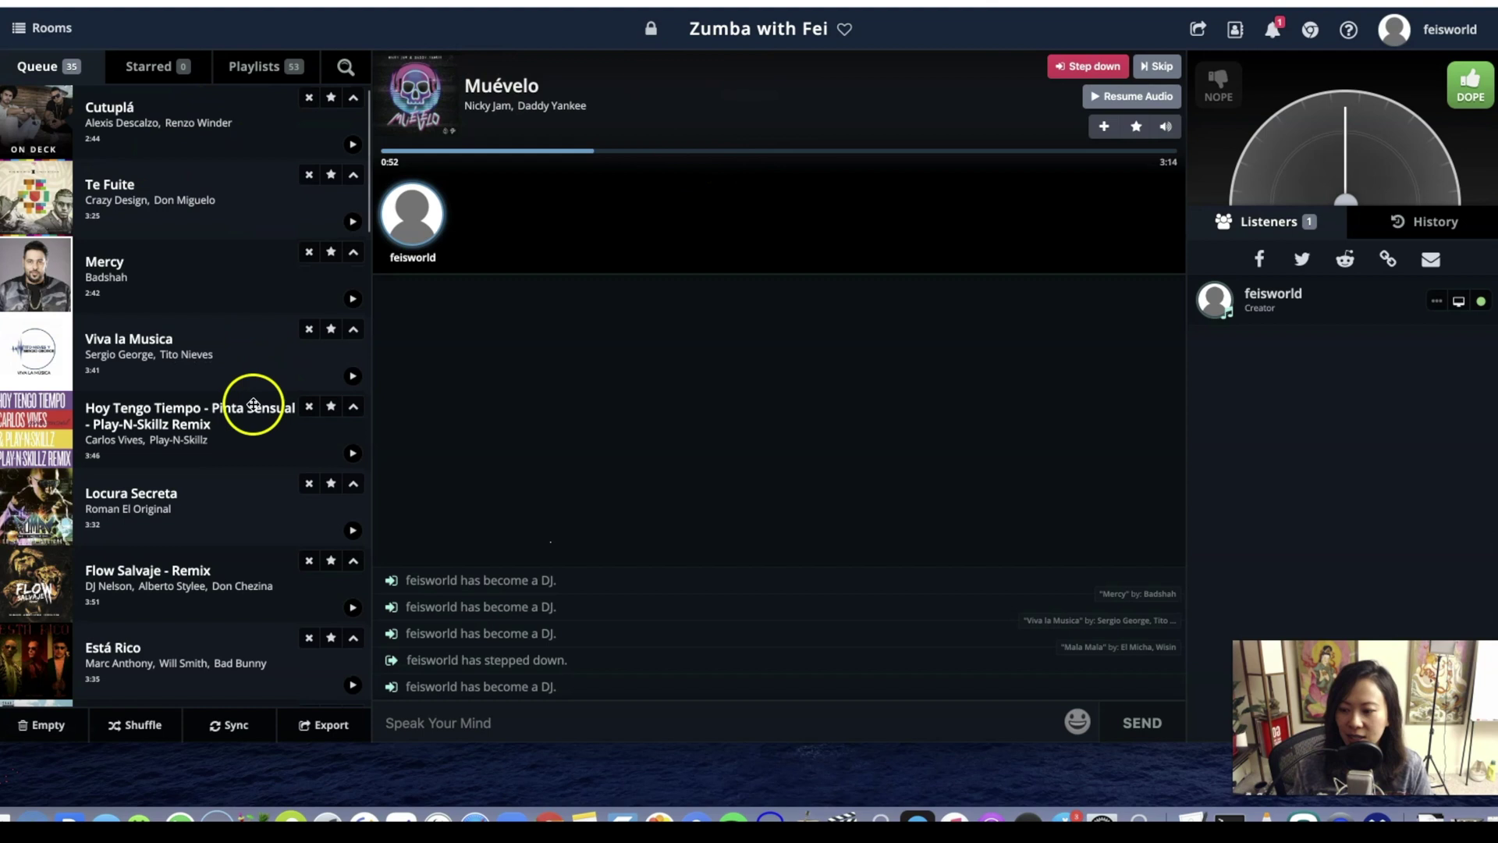
scroll(244, 471, up, 1)
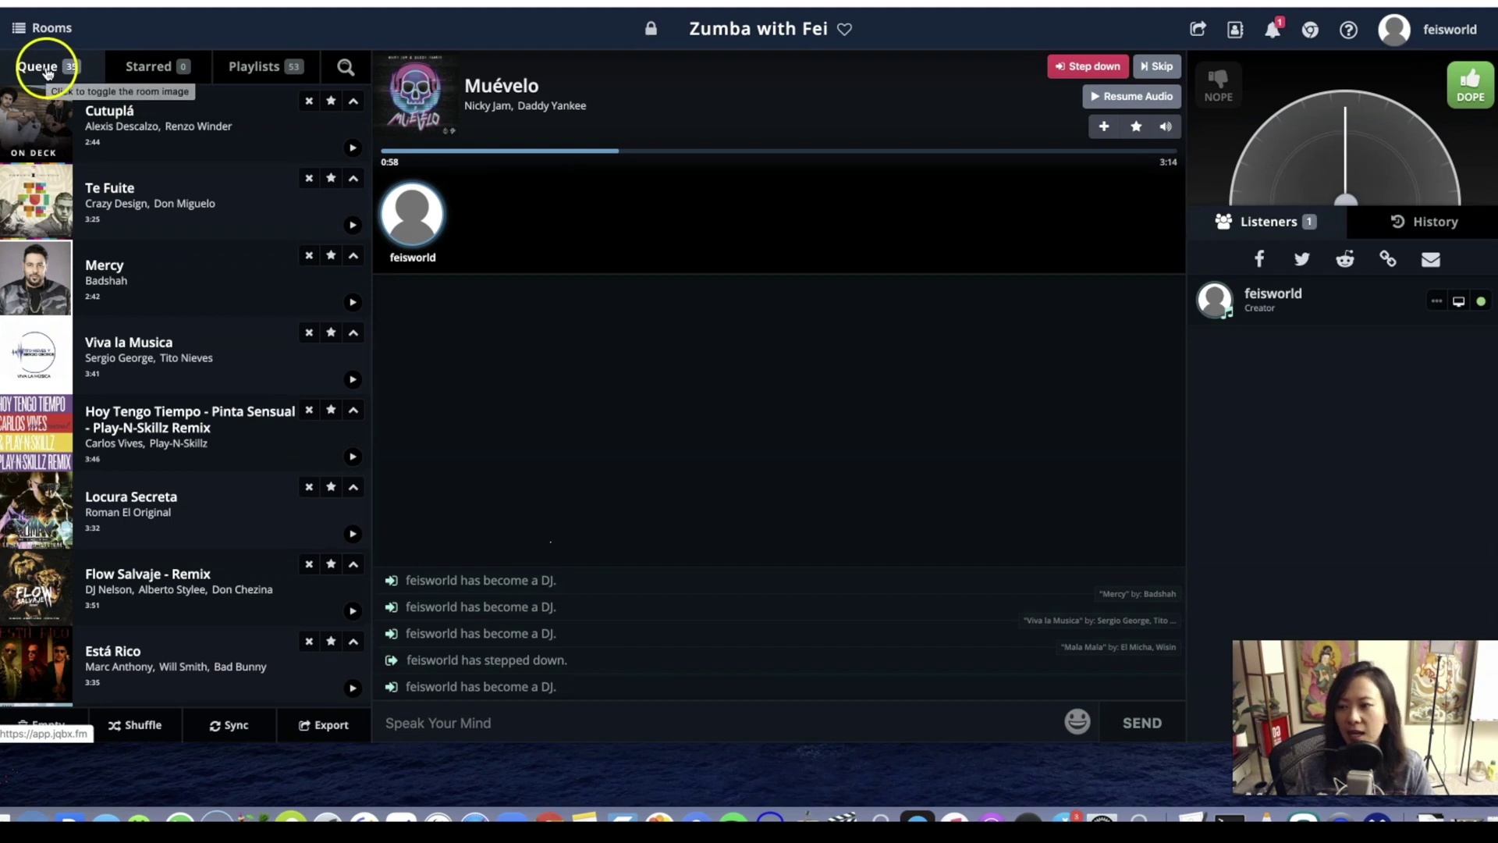
click(330, 102)
click(331, 178)
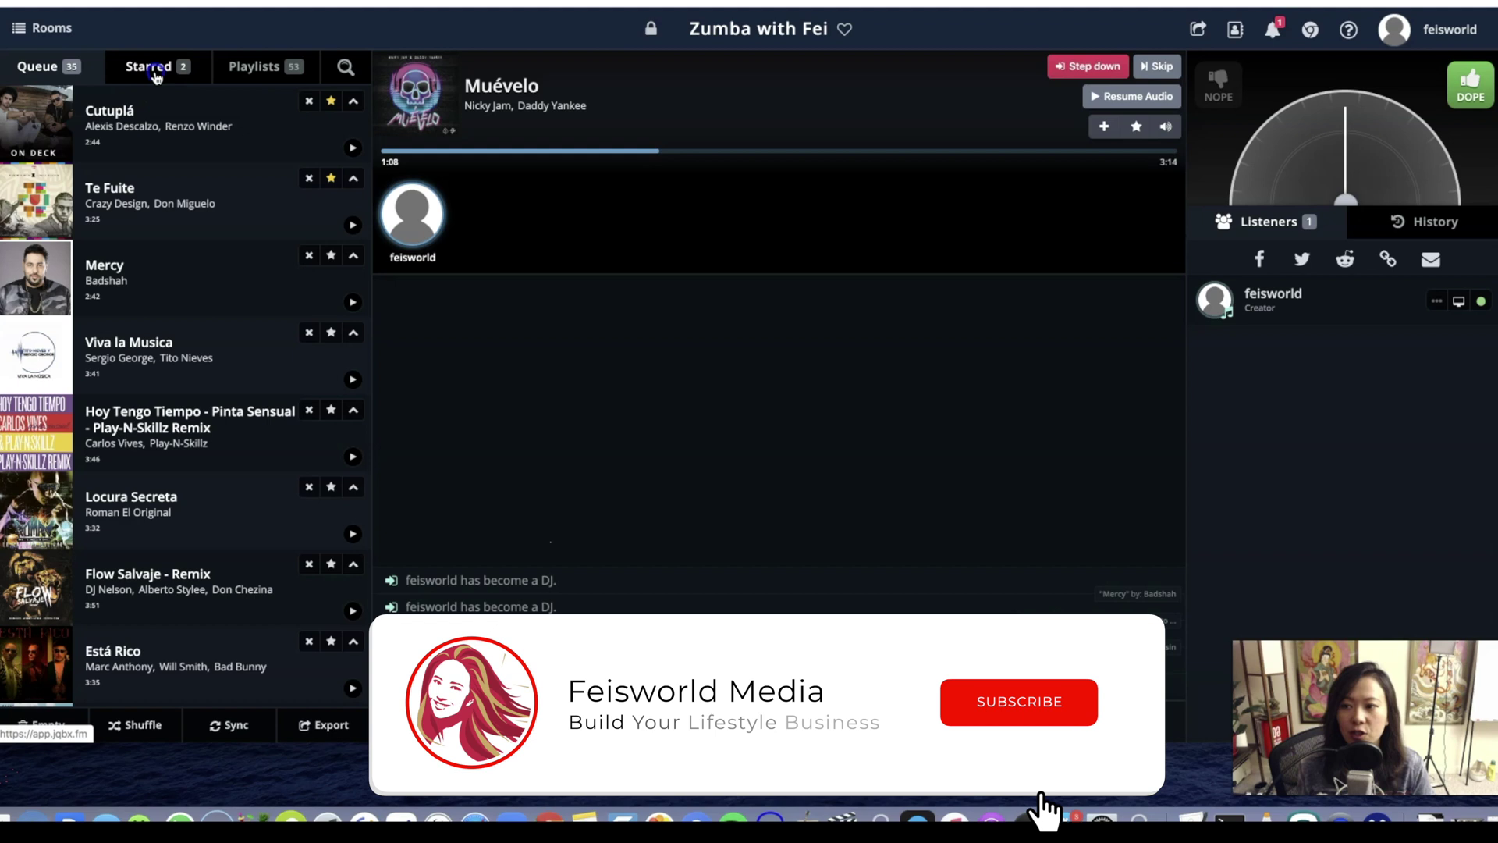
click(185, 82)
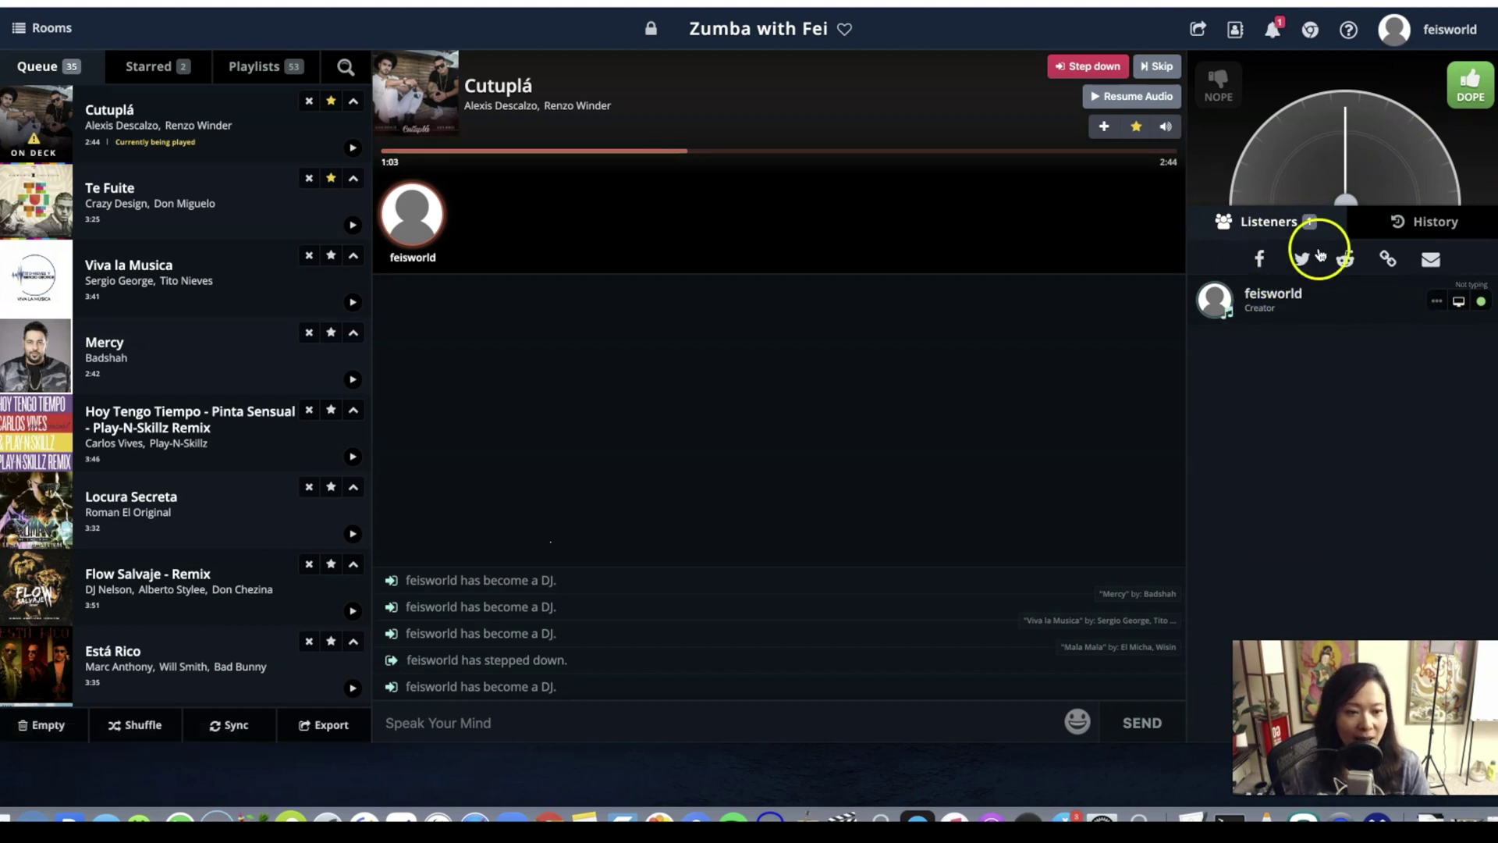
Show the room's play history and click into the Speak Your Mind chat box
click(1430, 222)
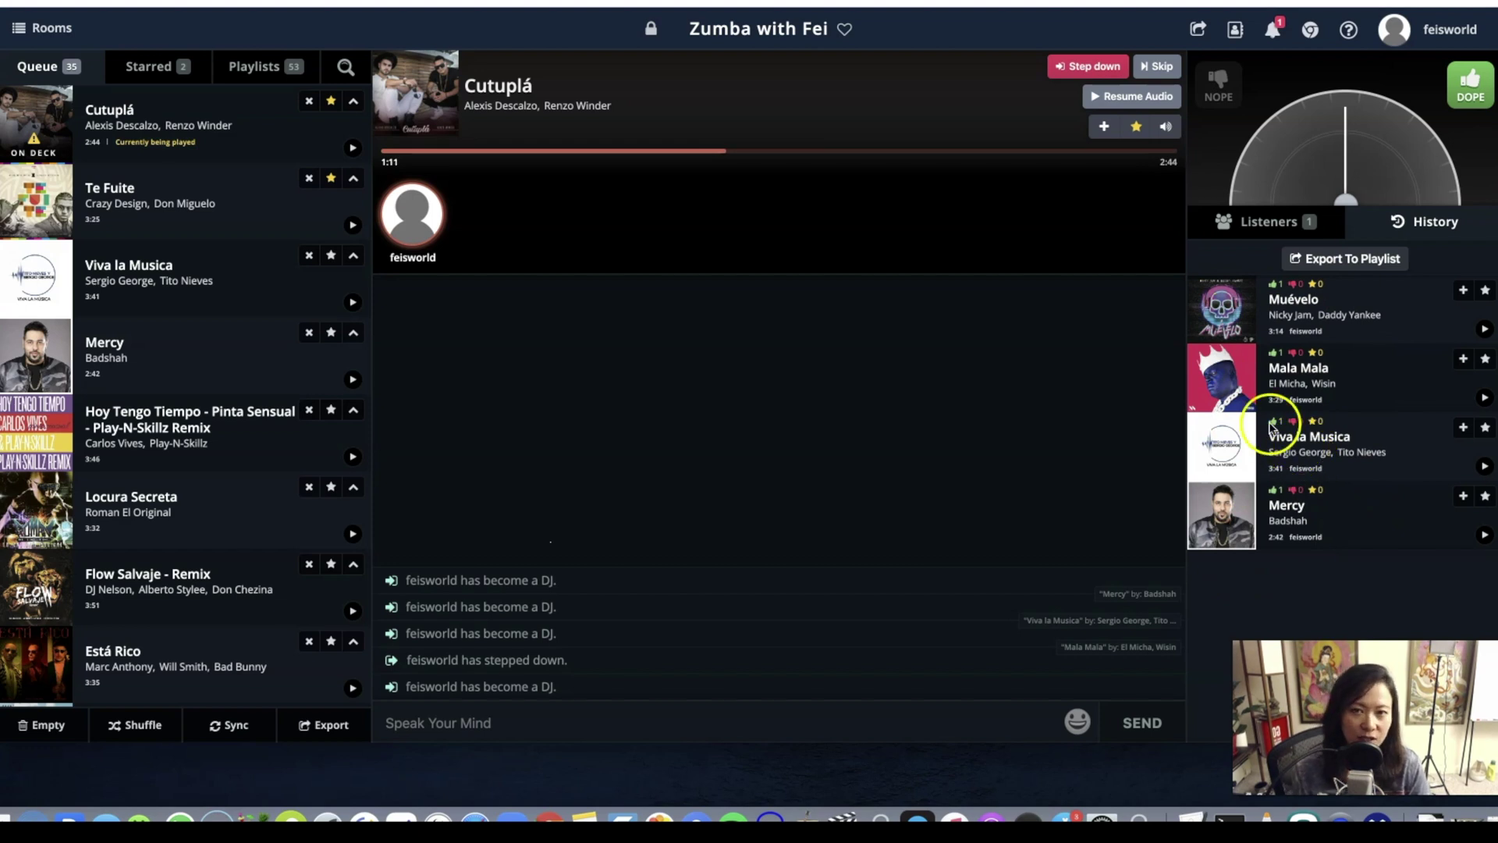
click(565, 737)
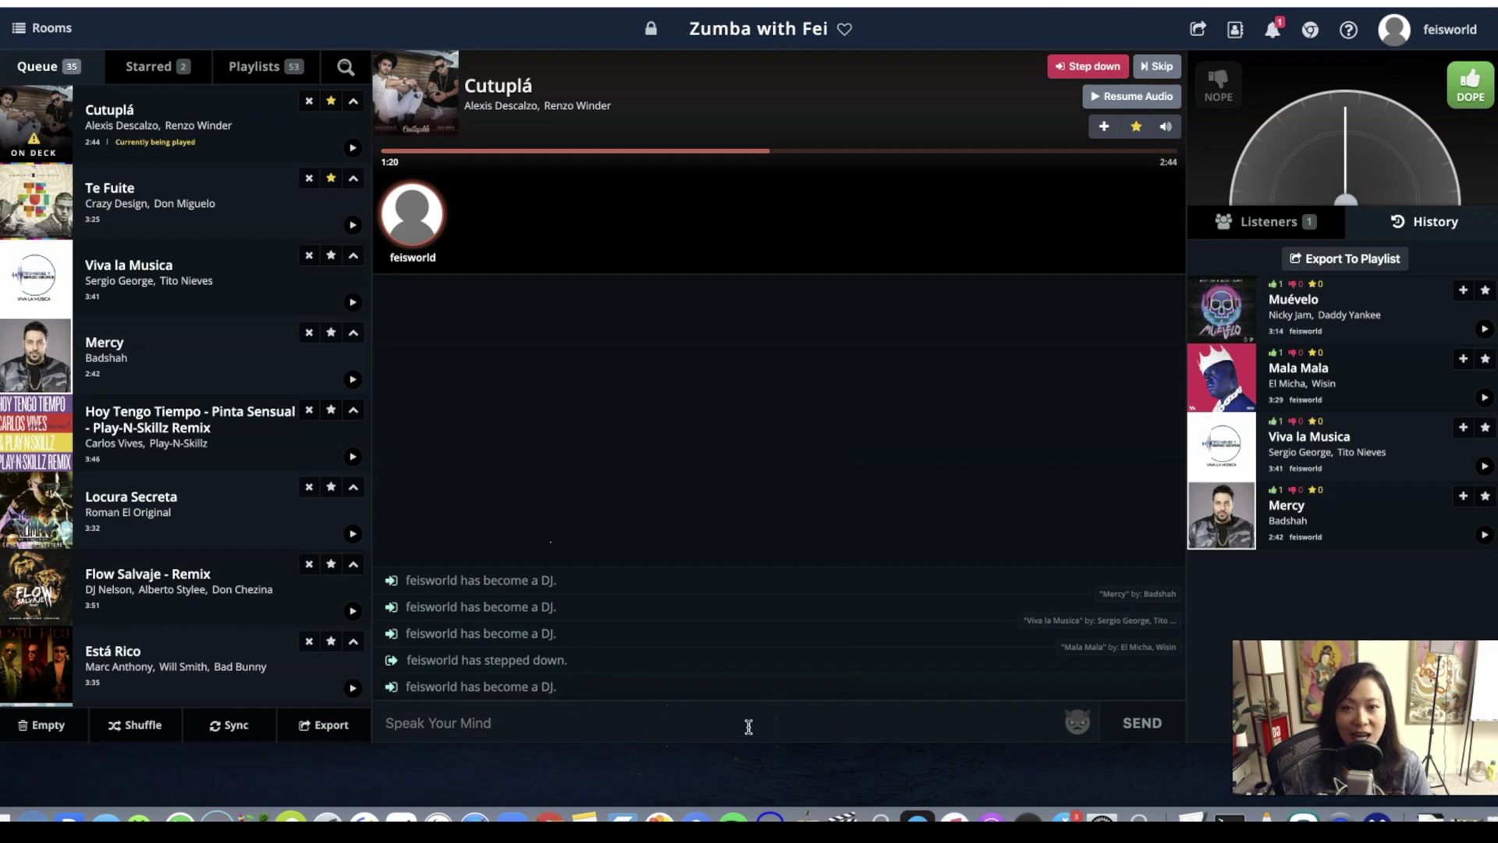
click(745, 732)
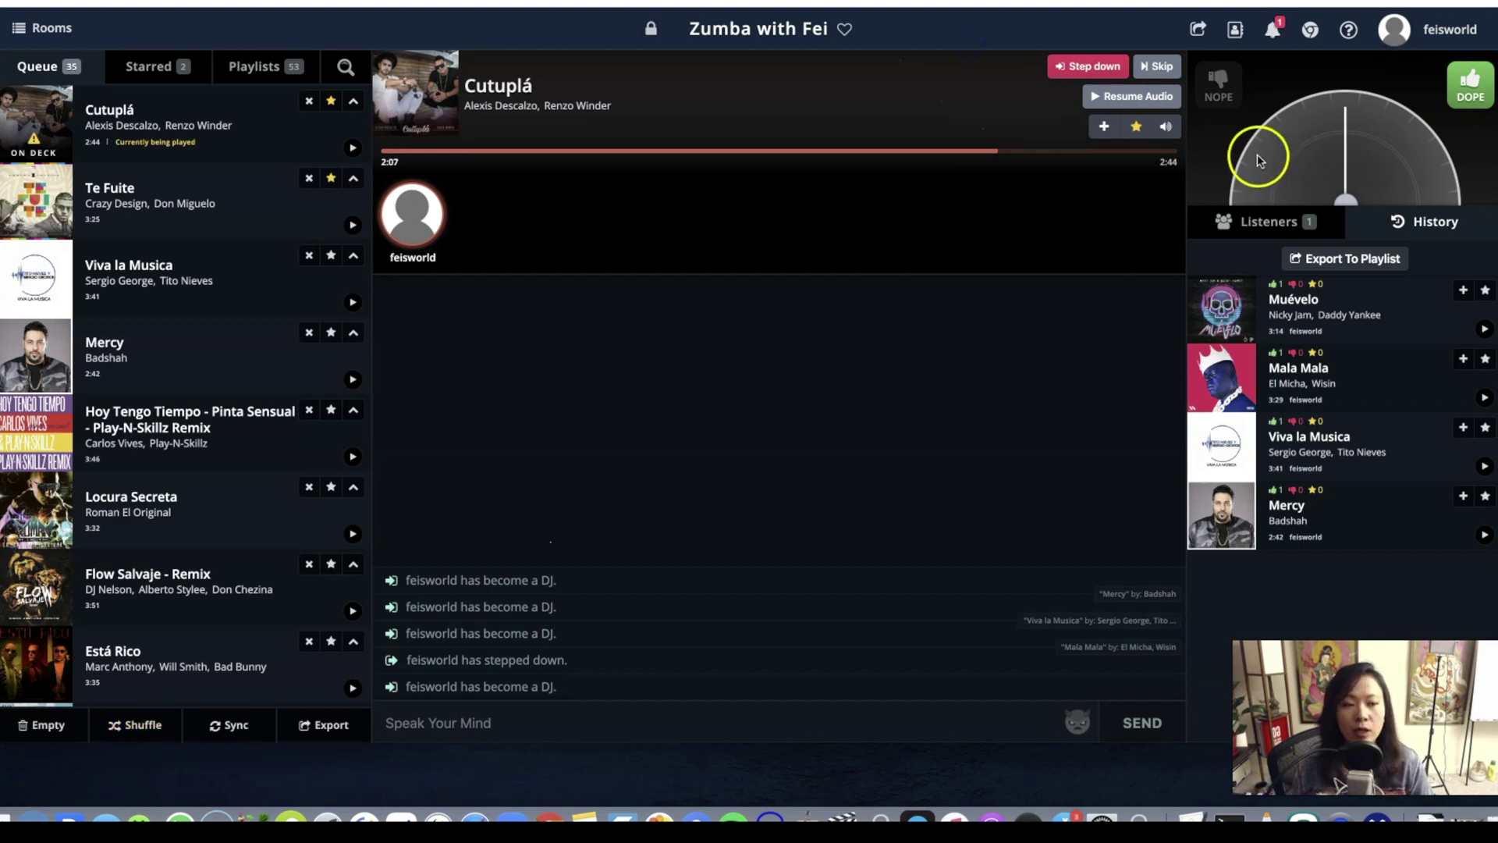
click(1268, 98)
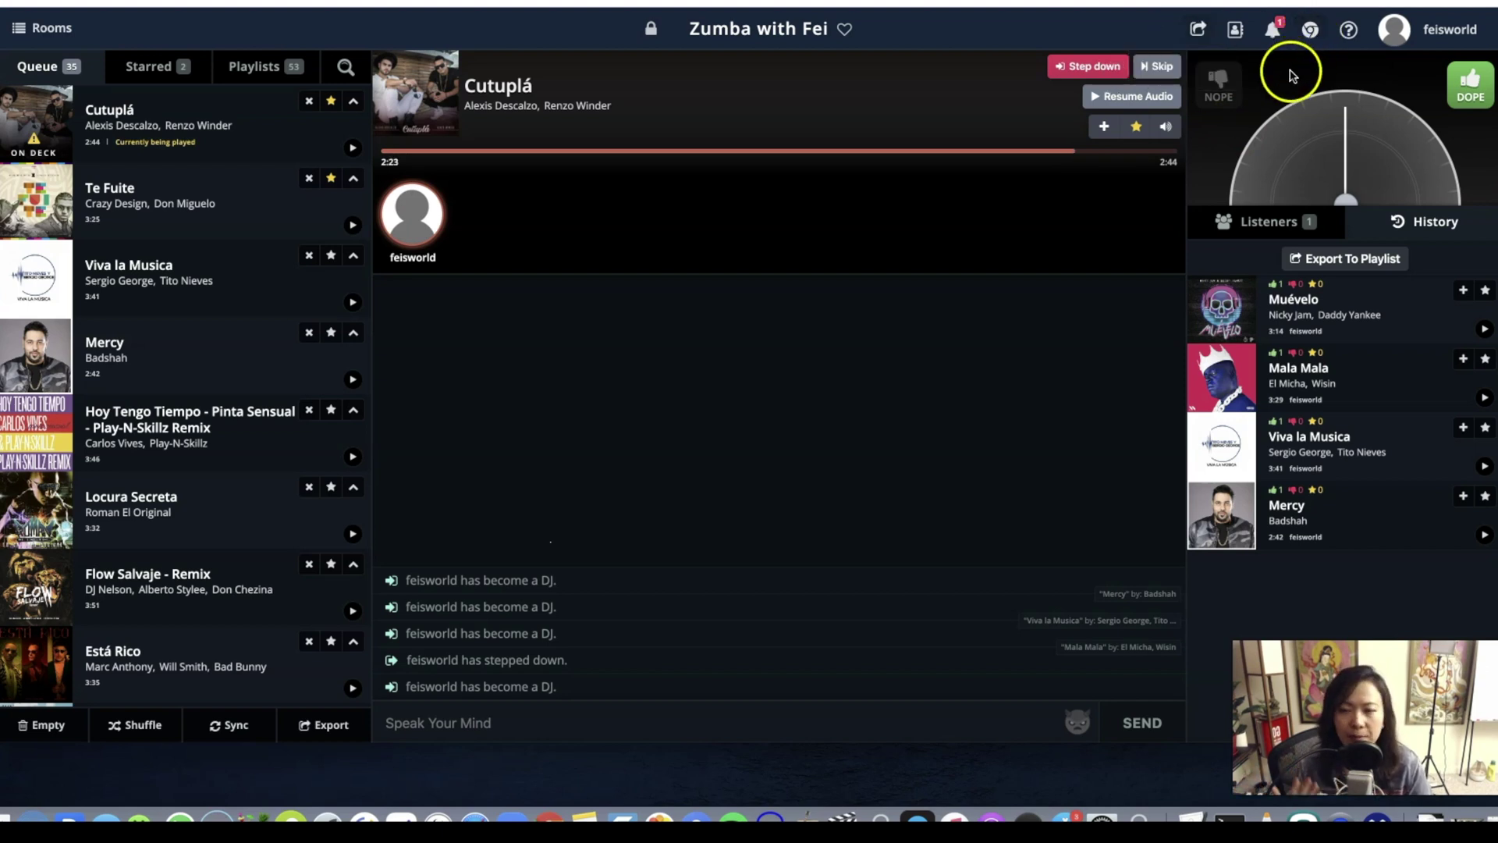
Copy the room's invite link into a Gmail draft, select it, and open an incognito window
click(1198, 31)
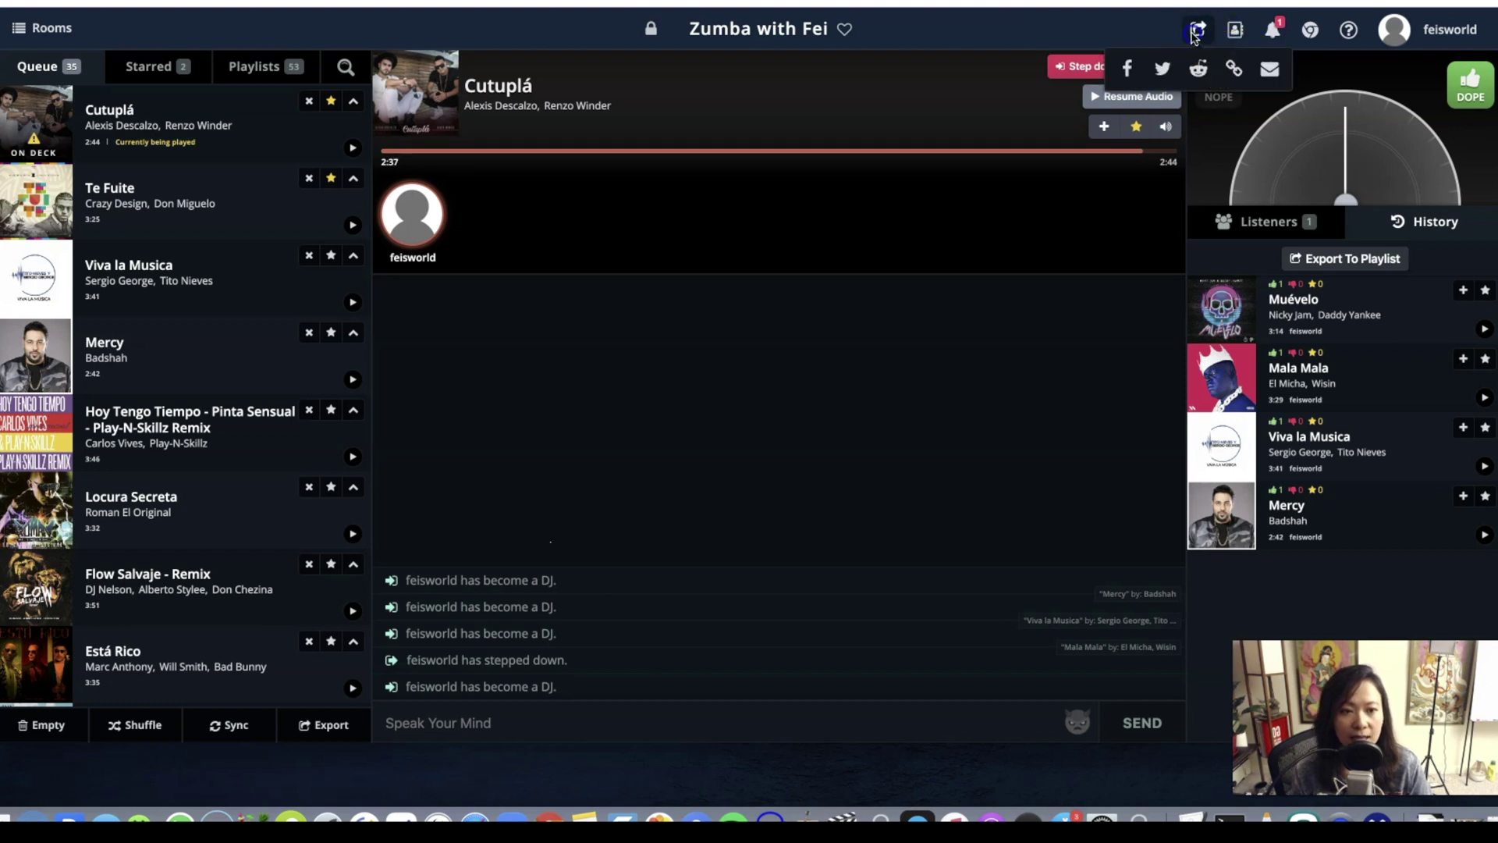
click(1234, 68)
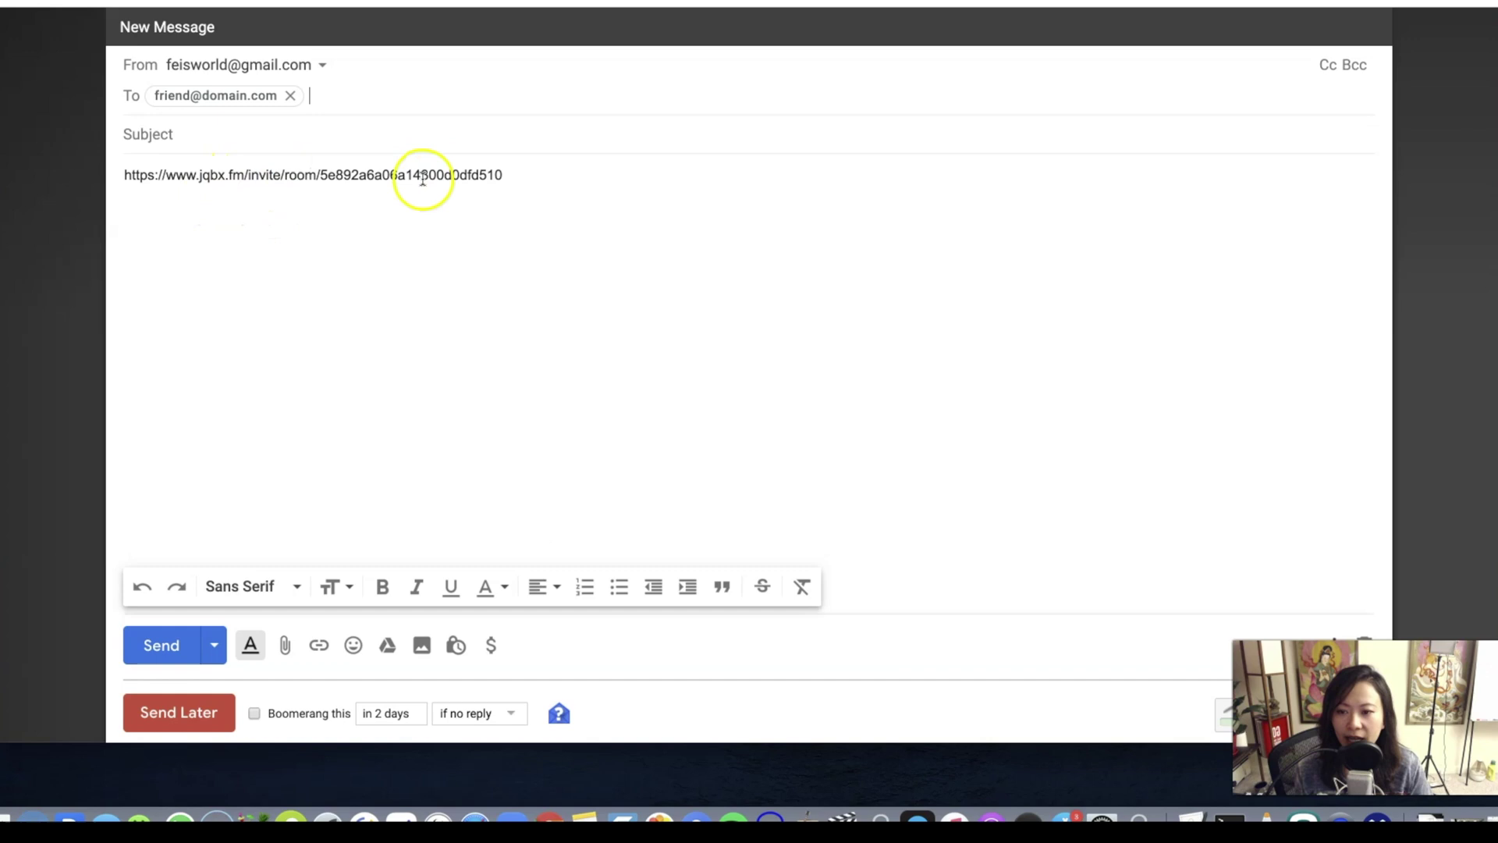
click(549, 181)
drag(142, 163, 118, 148)
key(super+c)
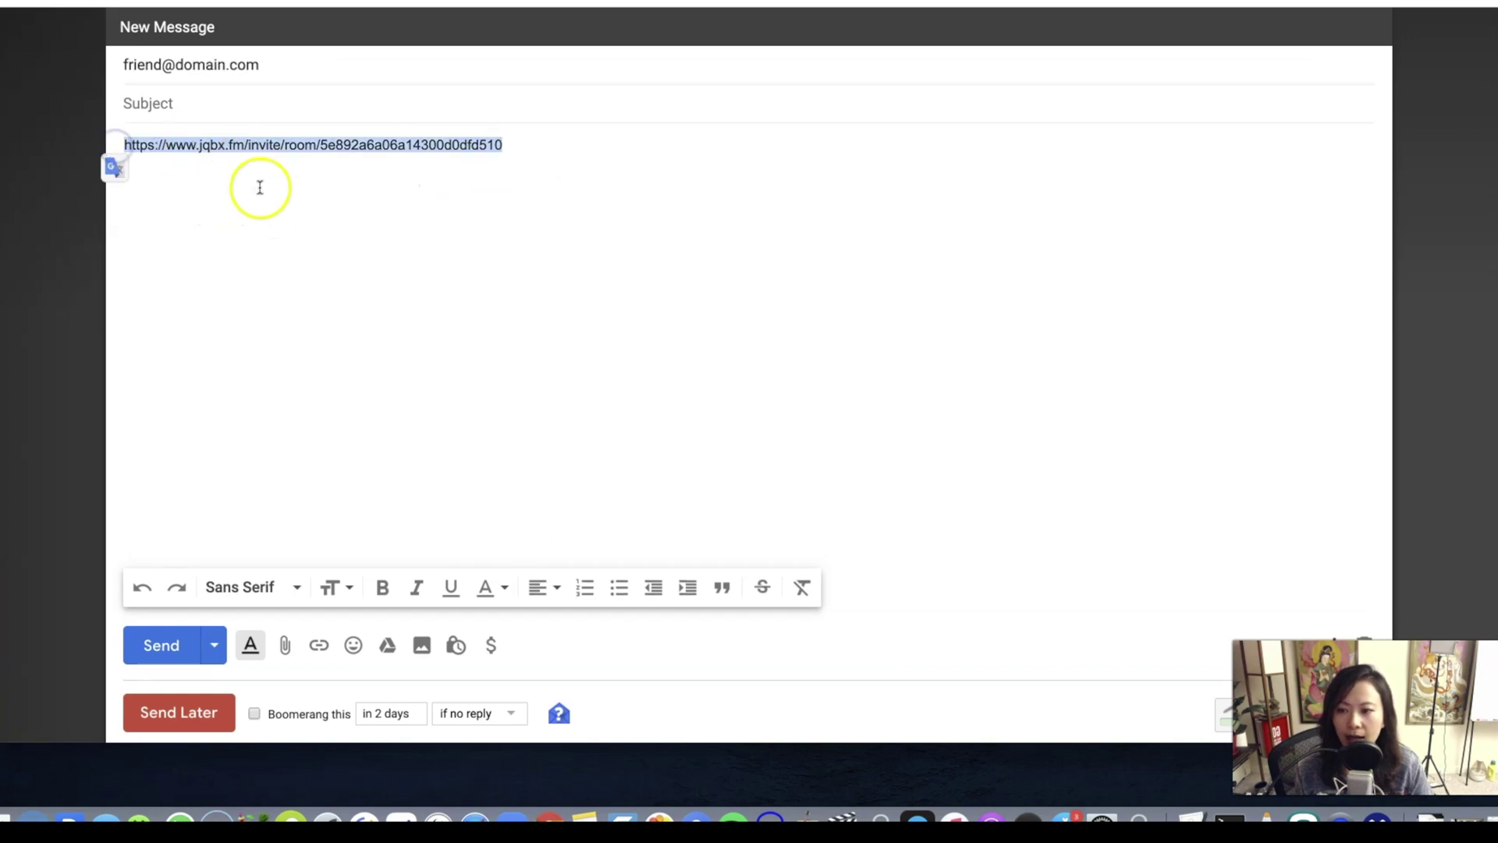
click(74, 0)
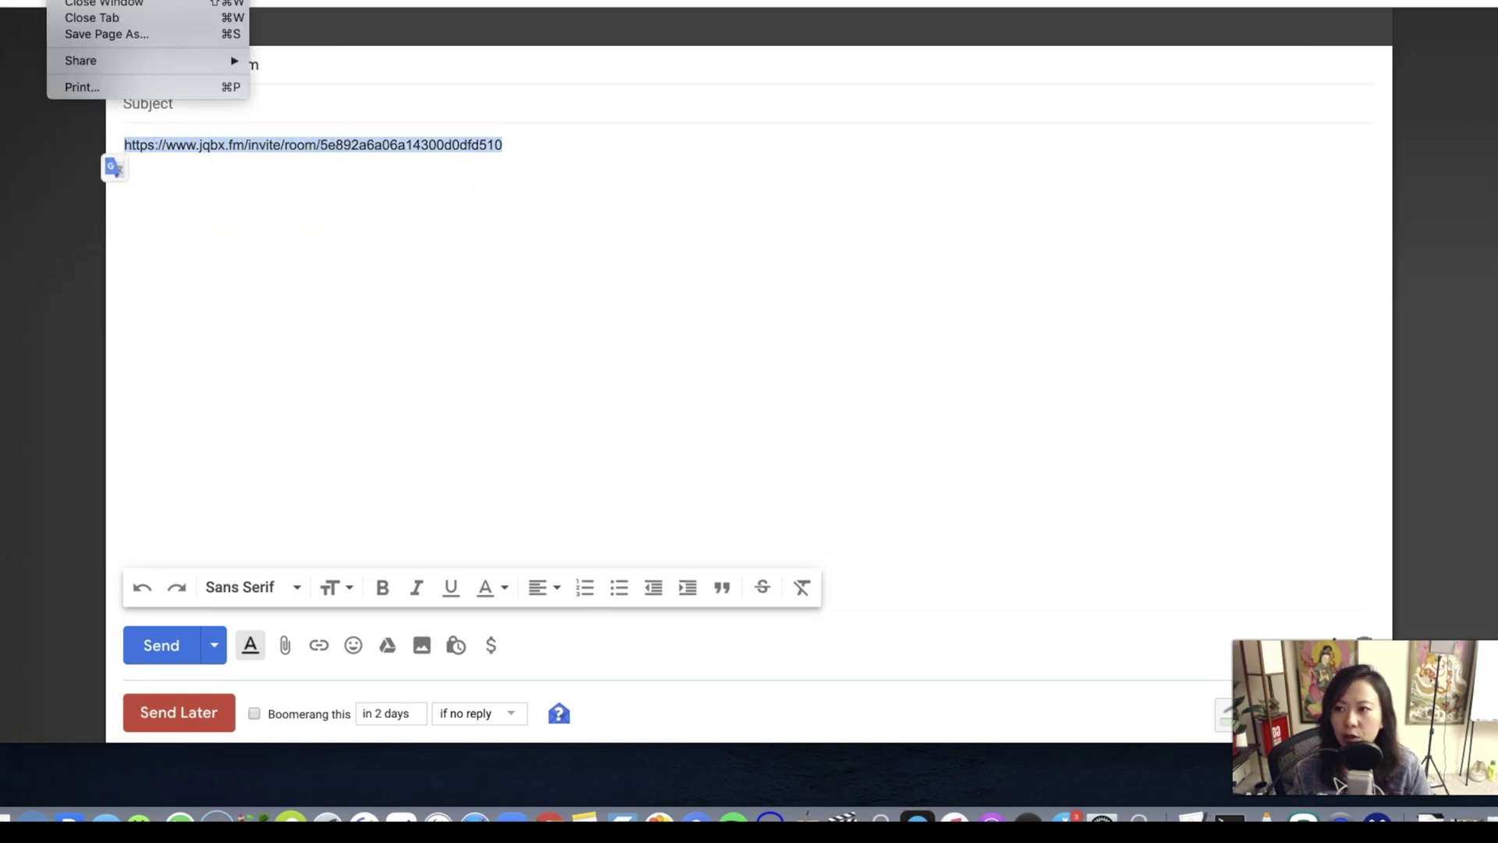
key(super+shift+n)
Paste the invite link into the incognito address bar and load the Join the Party page
key(super+v)
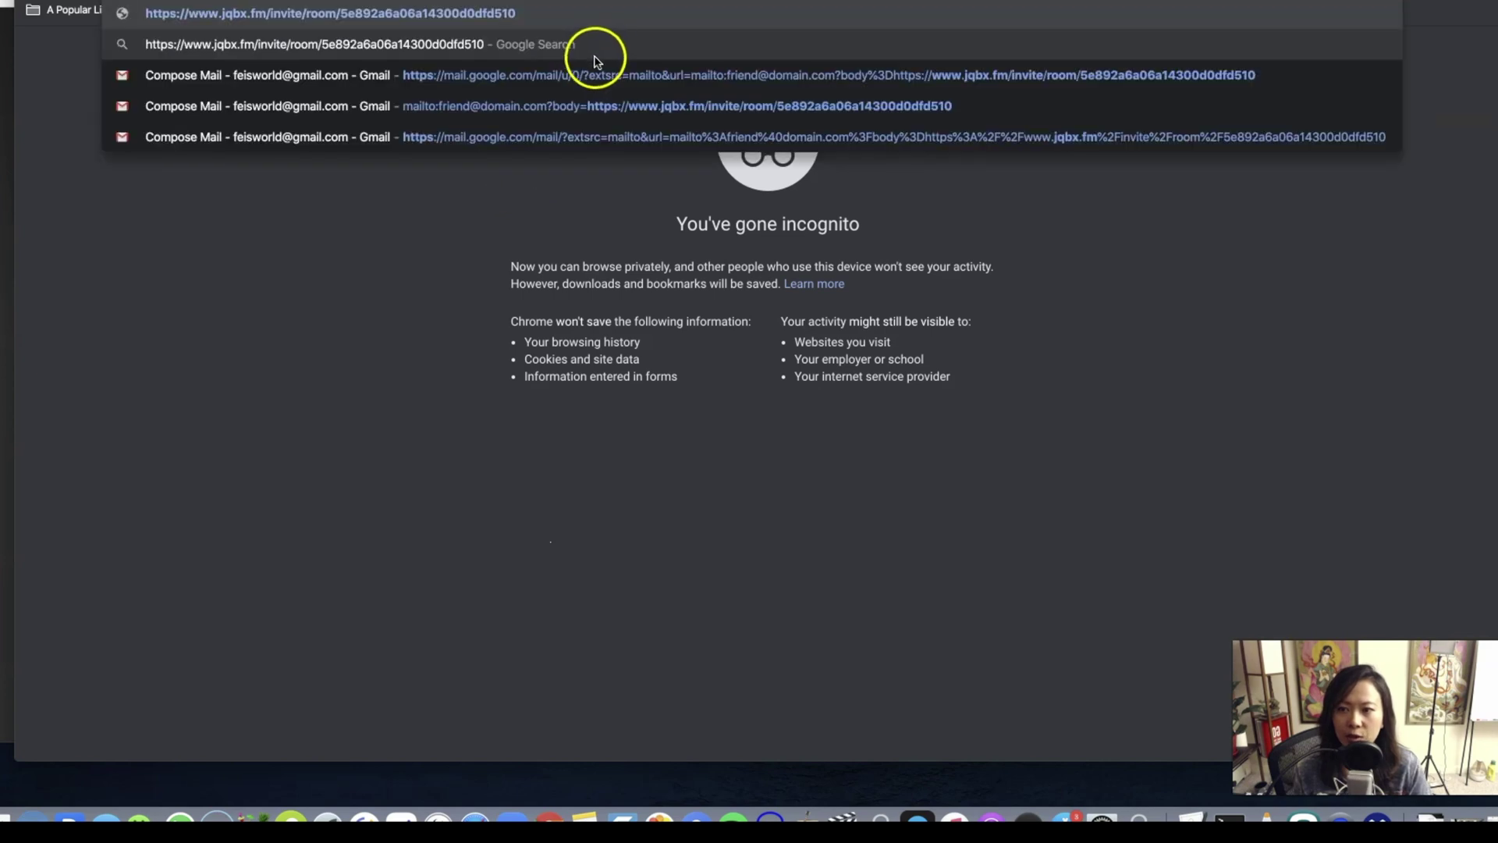
key(Return)
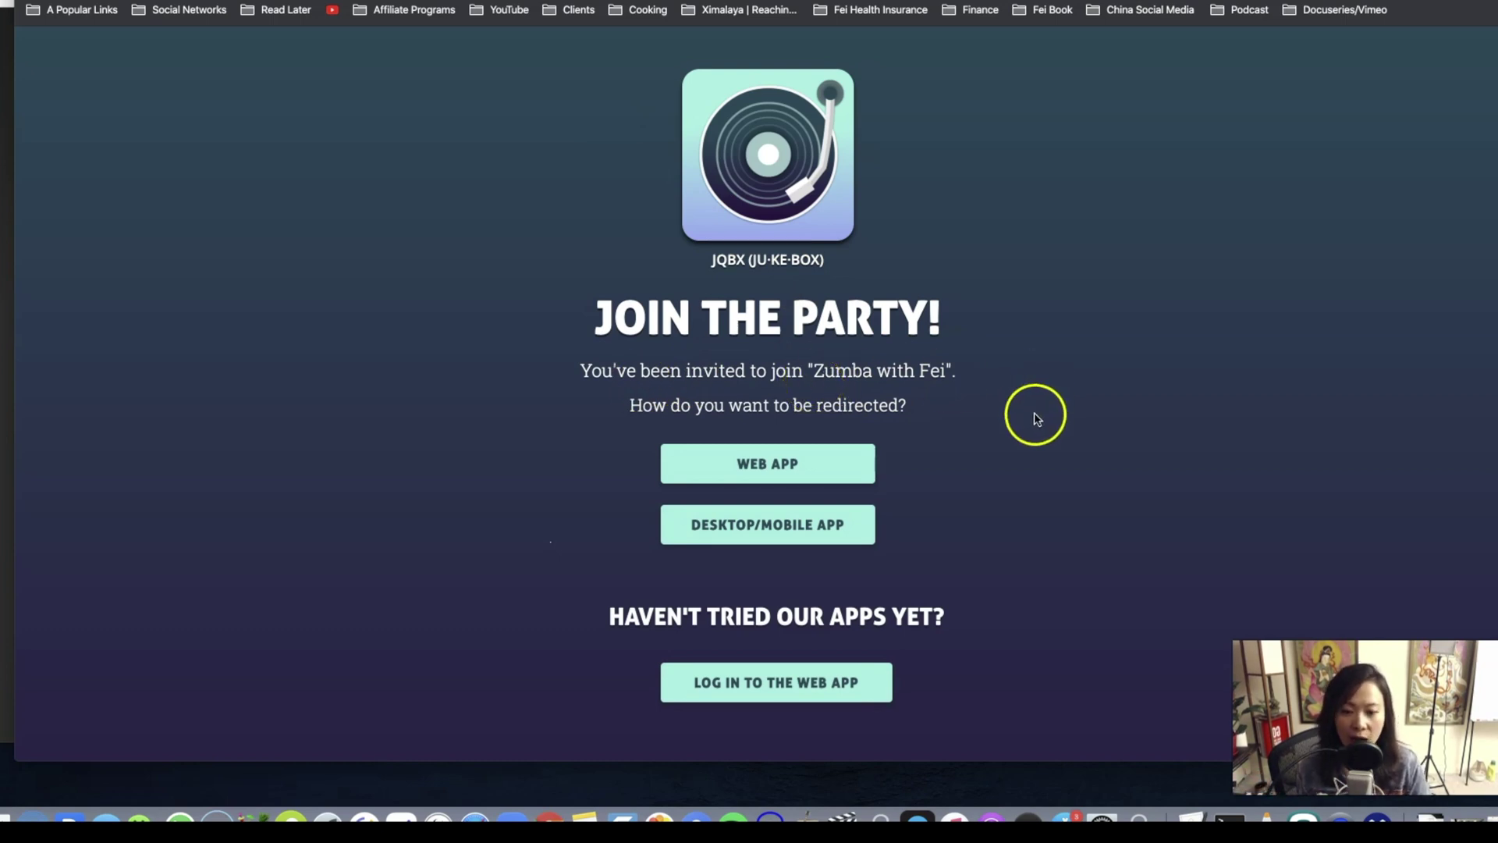
click(826, 462)
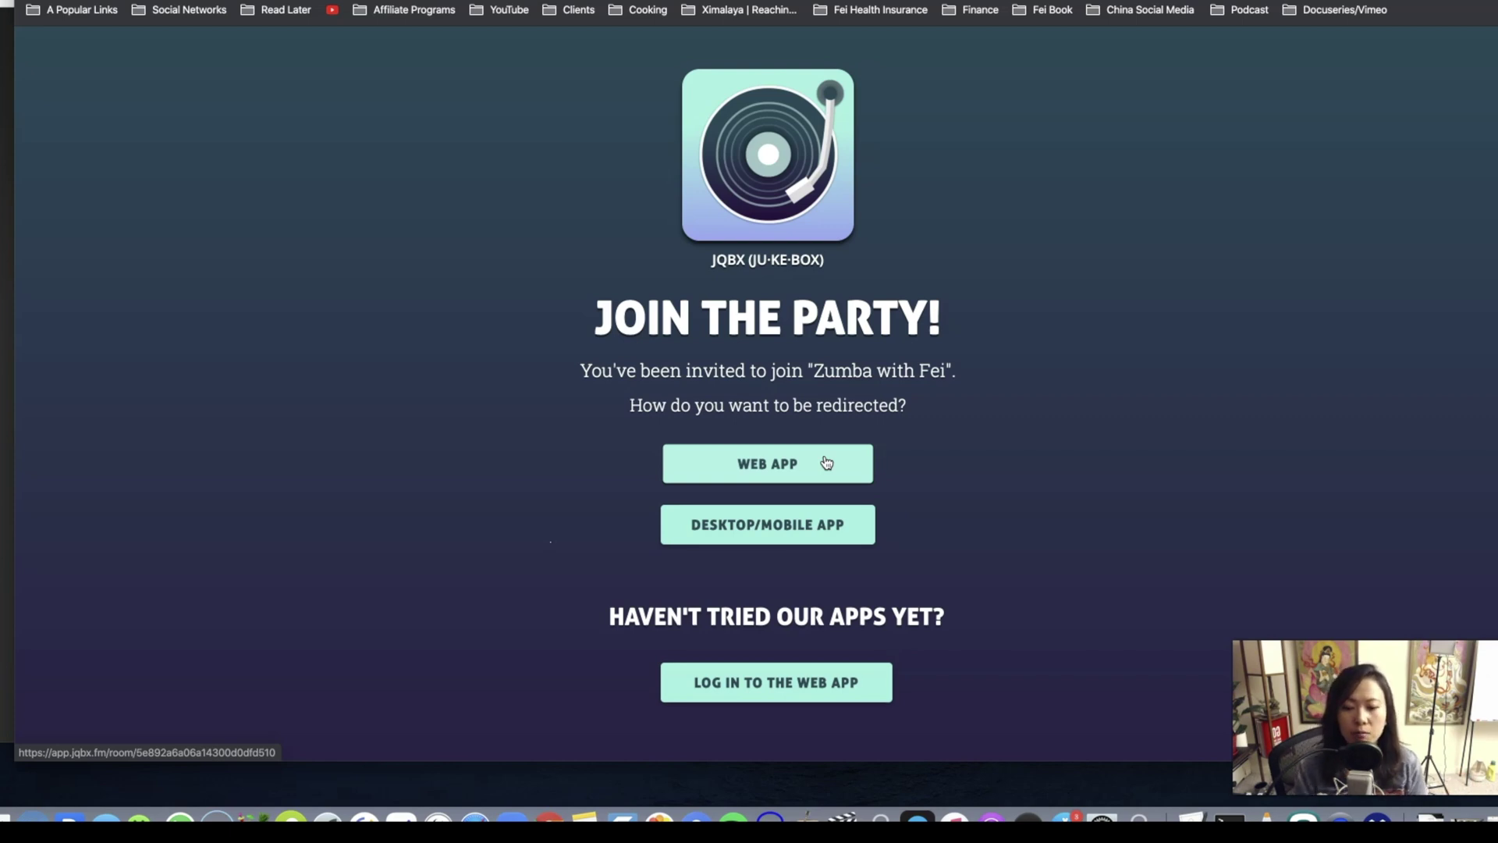
click(777, 461)
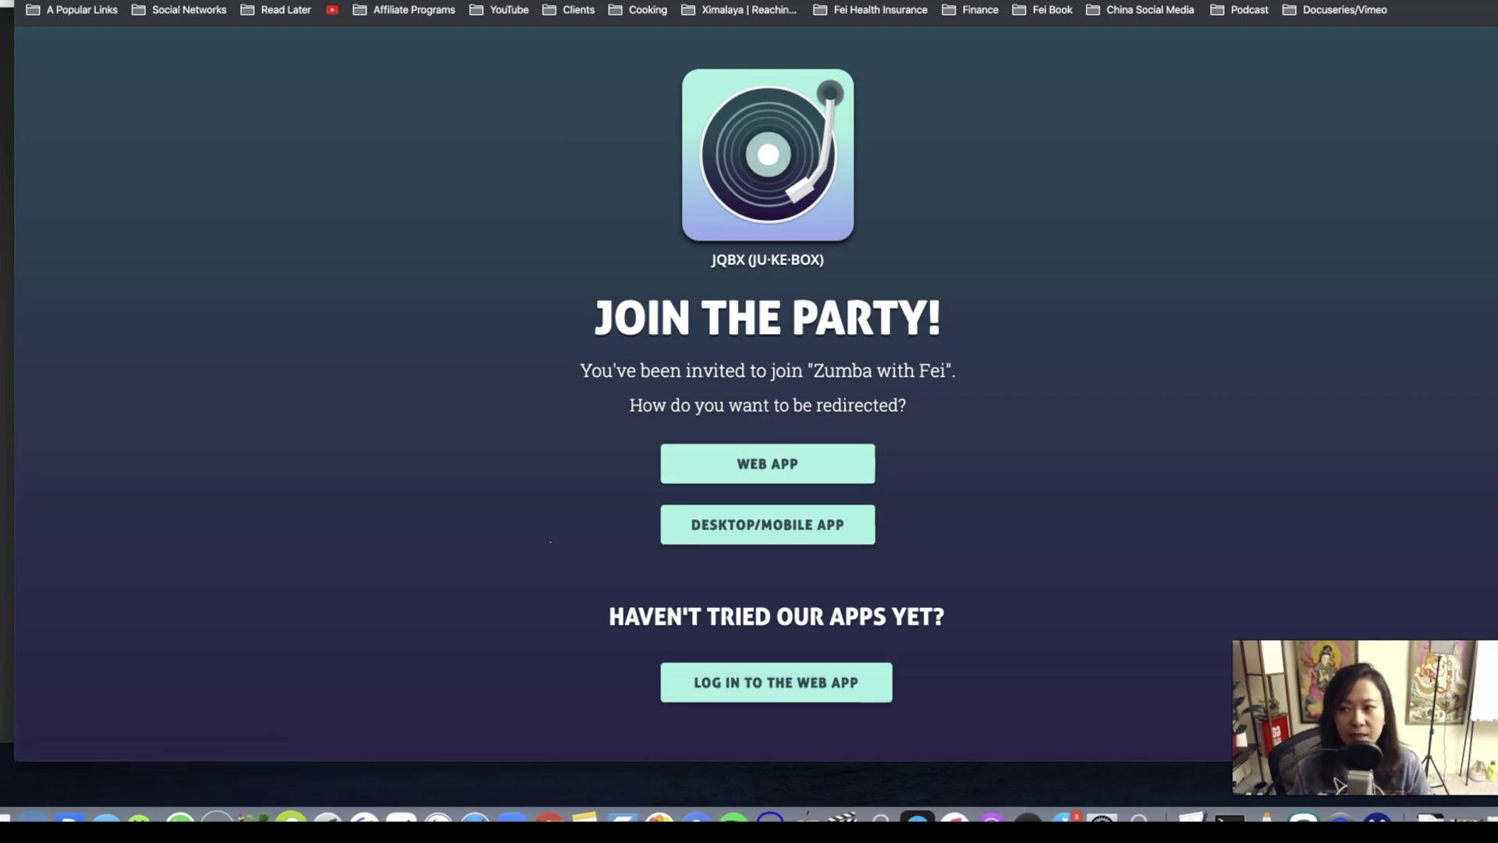